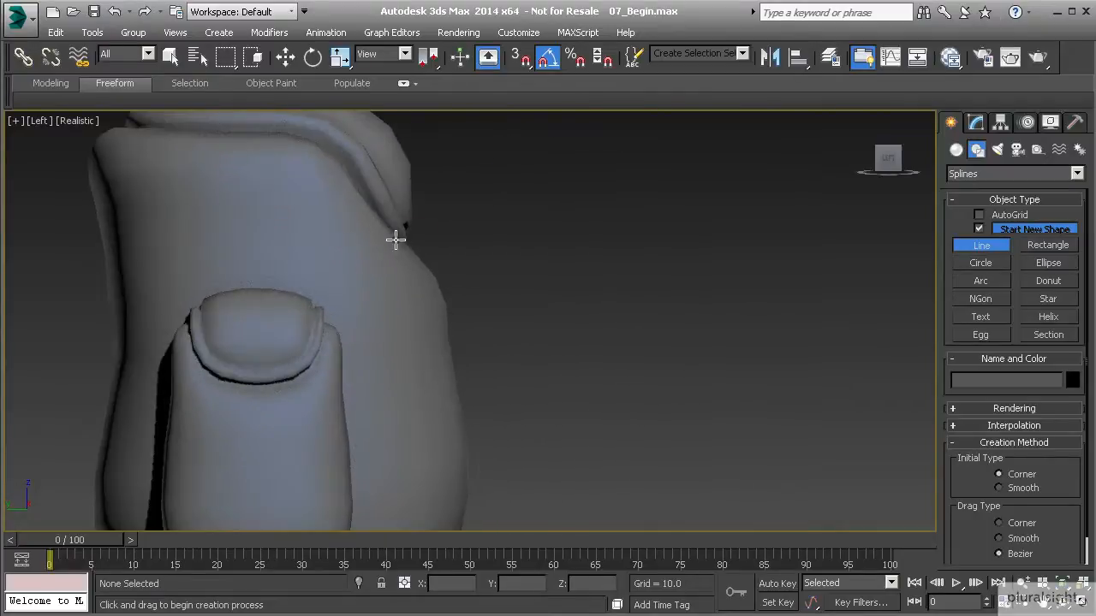
# Step: Draw a four-point open line in the Left view from beneath the top flap down the bag's front, displaying the scene in wireframe
pyautogui.click(395, 240)
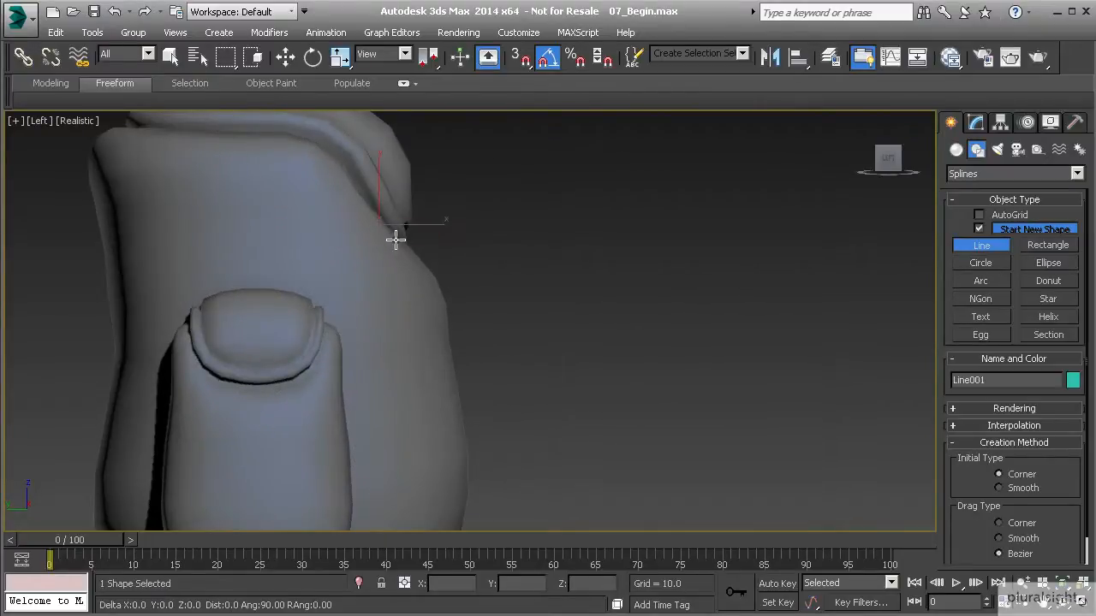
pyautogui.press('F3')
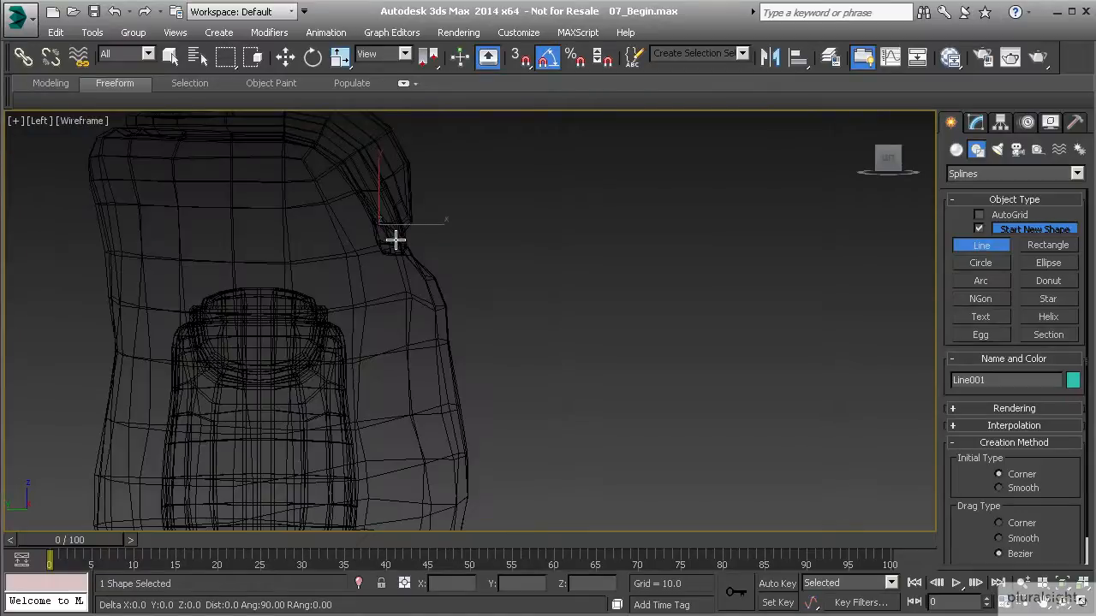
pyautogui.click(449, 263)
pyautogui.click(462, 345)
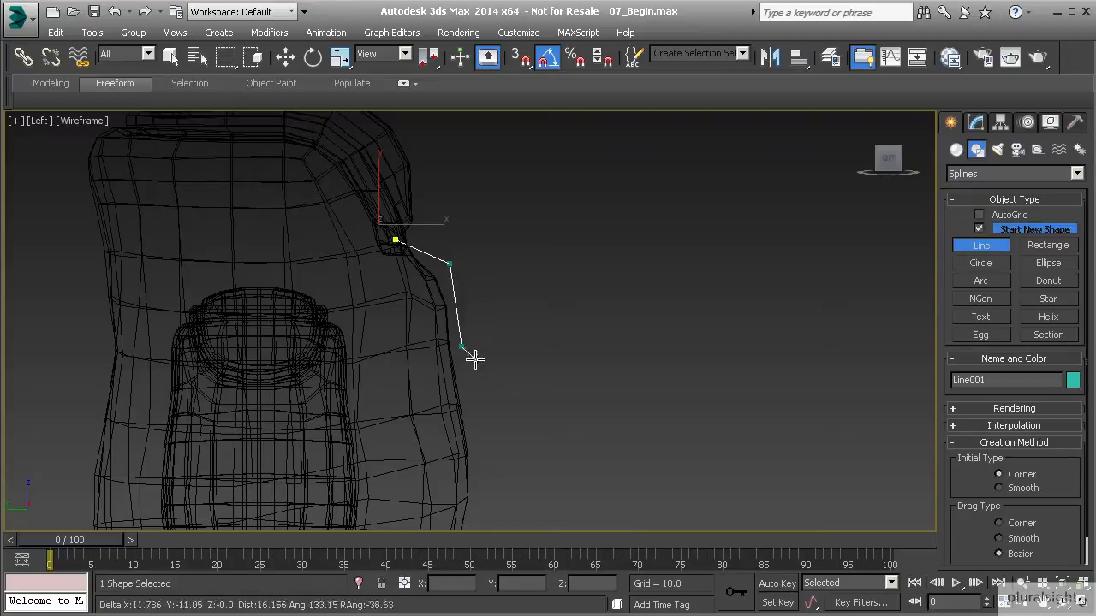
pyautogui.click(504, 366)
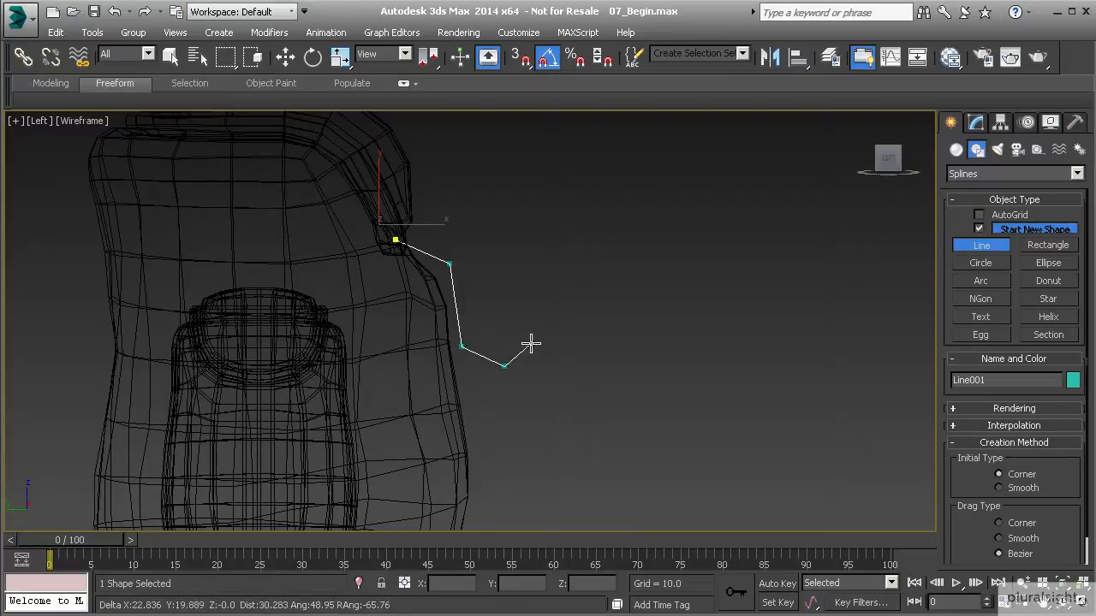
pyautogui.rightClick(537, 336)
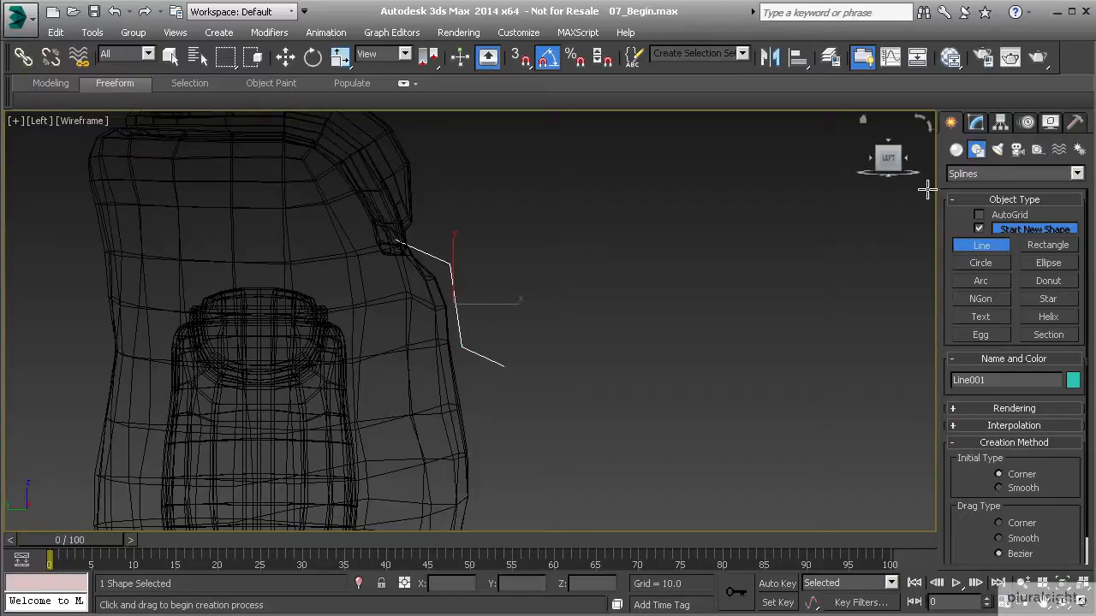
# Step: Select all vertices of the line and convert them to Bezier
pyautogui.click(975, 124)
pyautogui.click(991, 404)
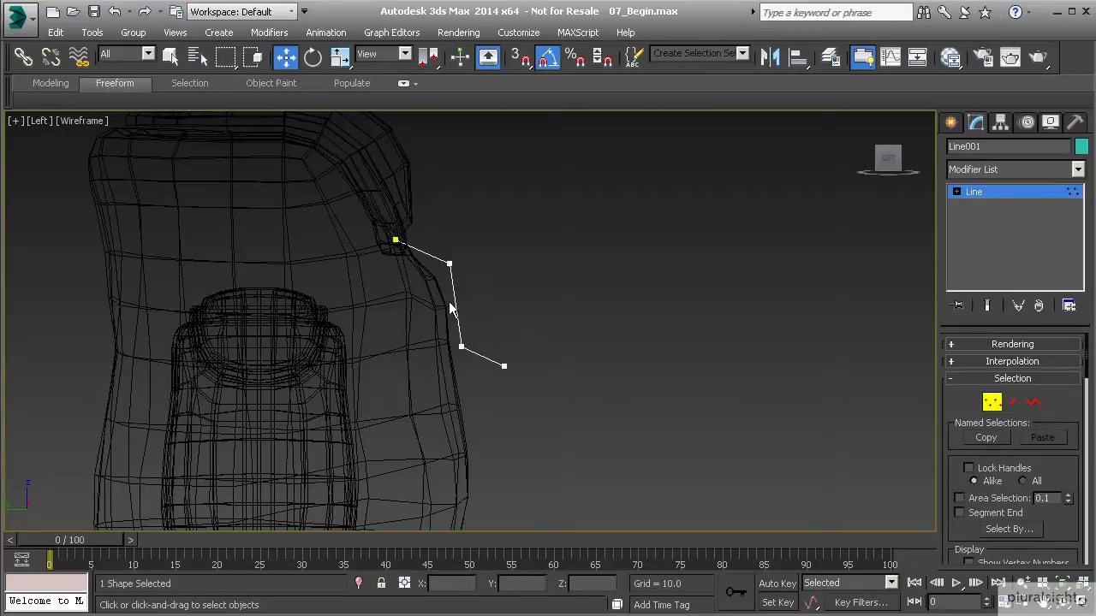
pyautogui.scroll(2, 450, 295)
pyautogui.moveTo(337, 184); pyautogui.dragTo(524, 378)
pyautogui.rightClick(450, 234)
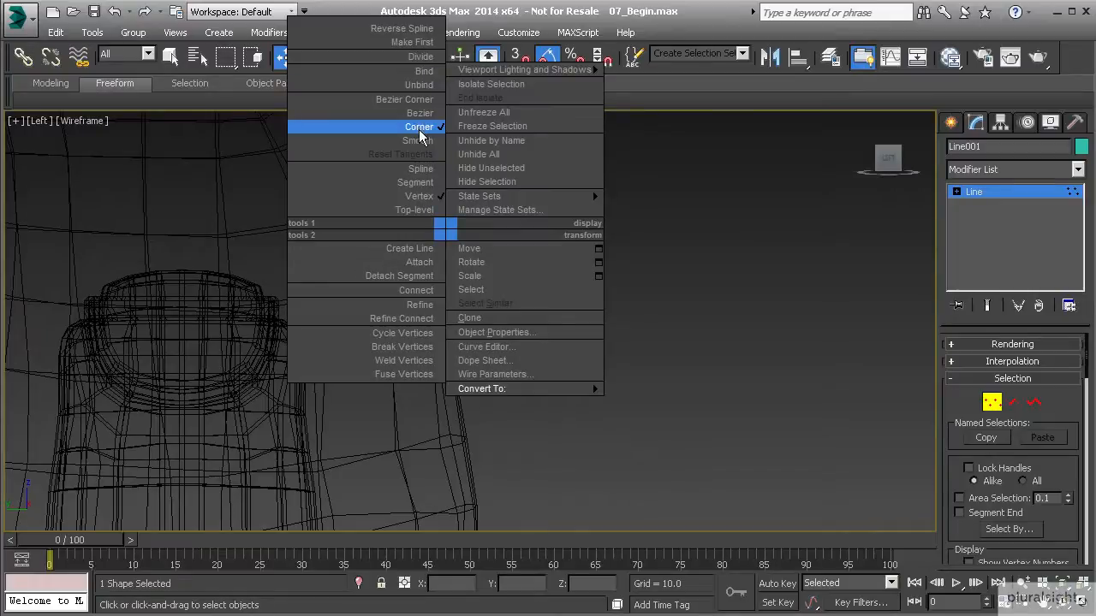
pyautogui.click(266, 247)
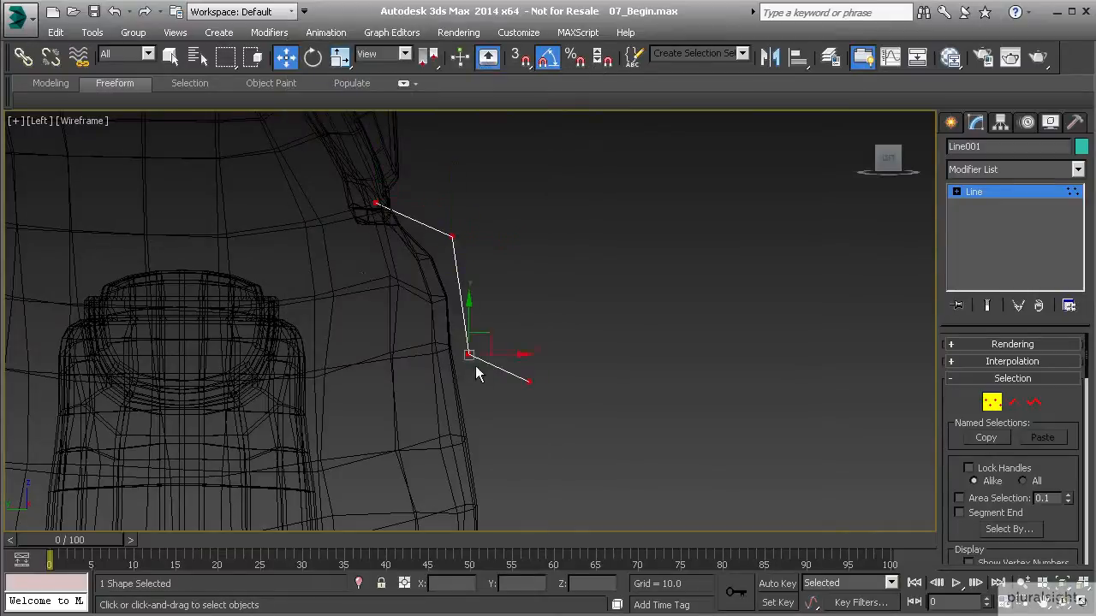
pyautogui.rightClick(454, 238)
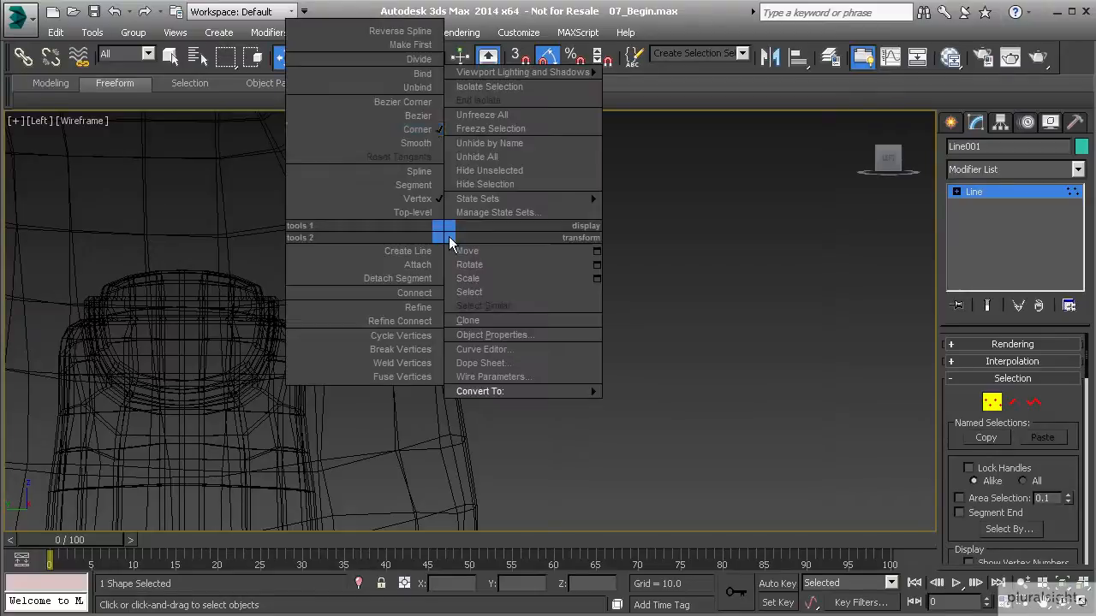
pyautogui.click(422, 117)
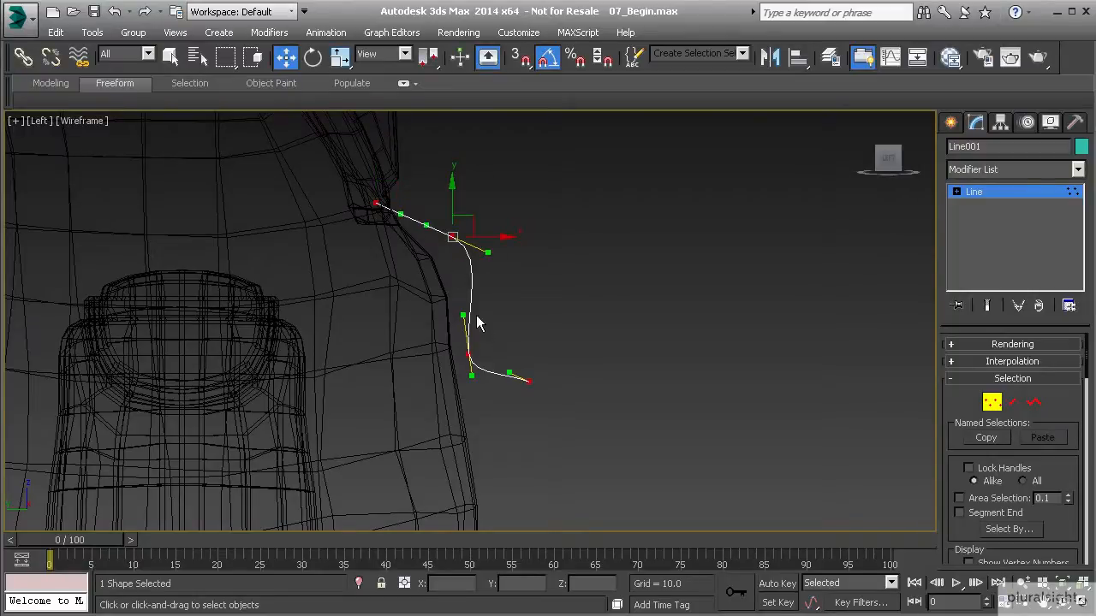
# Step: Adjust the line's Bezier handles to form a smooth S-curve that arches out from the flap and flares outward at its lower end
pyautogui.moveTo(447, 258); pyautogui.dragTo(452, 280, button='middle')
pyautogui.scroll(3, 452, 280)
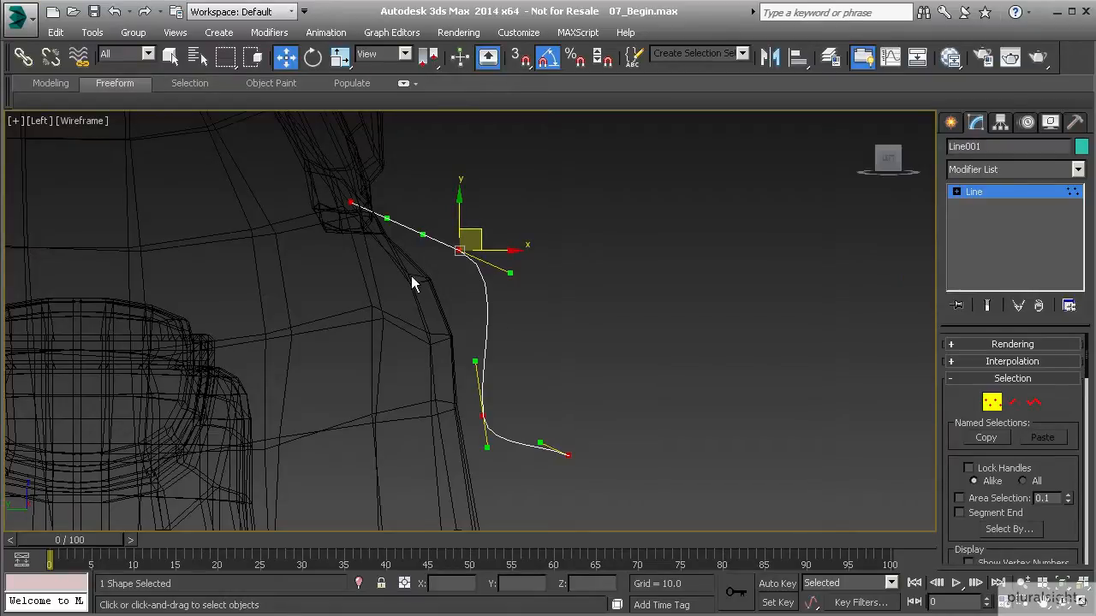
pyautogui.moveTo(388, 219); pyautogui.dragTo(390, 200)
pyautogui.moveTo(422, 239); pyautogui.dragTo(437, 225)
pyautogui.moveTo(476, 361); pyautogui.dragTo(449, 380)
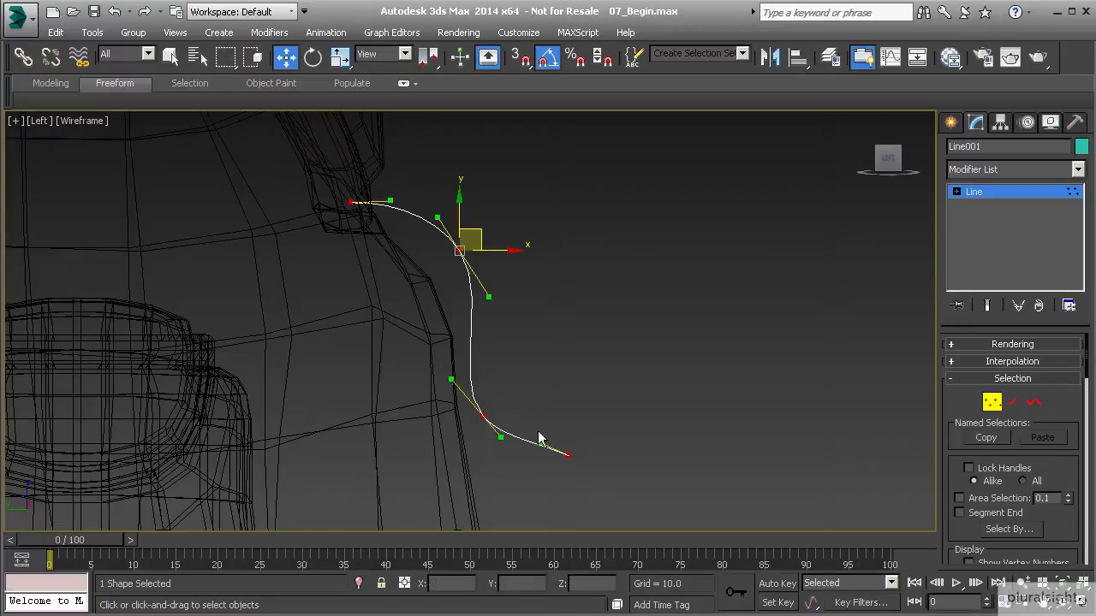
pyautogui.moveTo(540, 443); pyautogui.dragTo(538, 458)
pyautogui.click(553, 404)
pyautogui.moveTo(551, 404); pyautogui.dragTo(541, 373, button='middle')
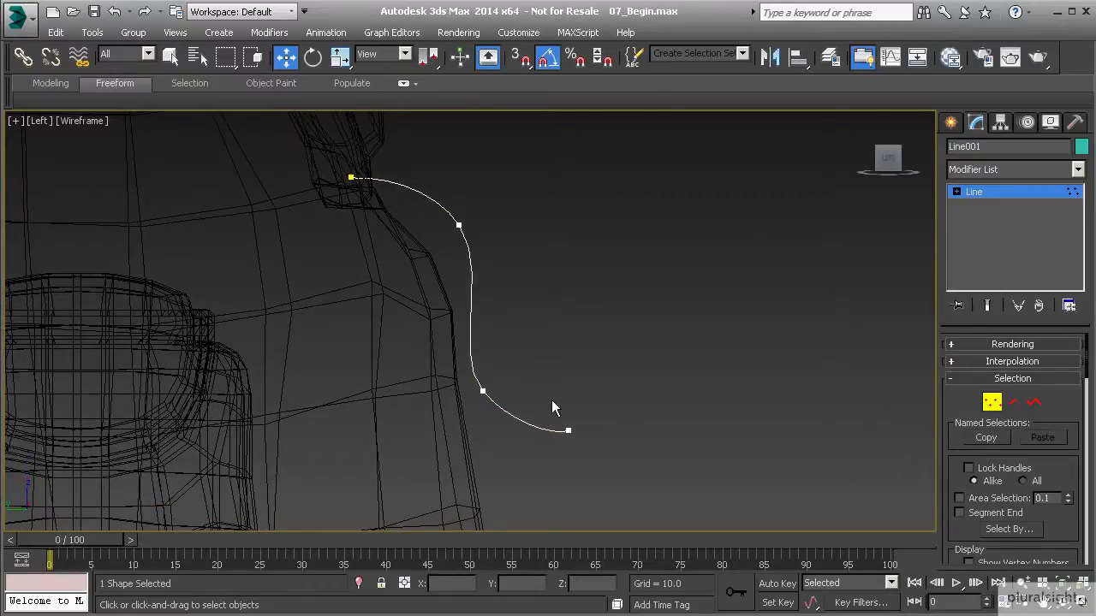
# Step: Leave vertex editing, move the line along X towards the bag's middle in the Perspective view, and display the scene shaded
pyautogui.press('p')
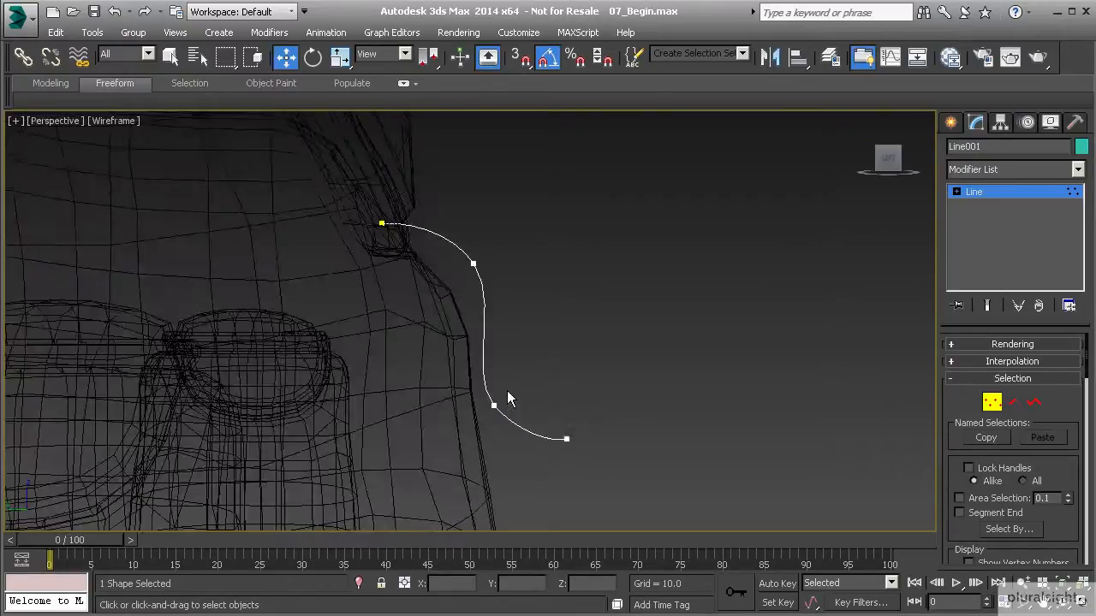
pyautogui.keyDown('alt'); pyautogui.moveTo(611, 377); pyautogui.dragTo(515, 363, button='middle'); pyautogui.keyUp('alt')
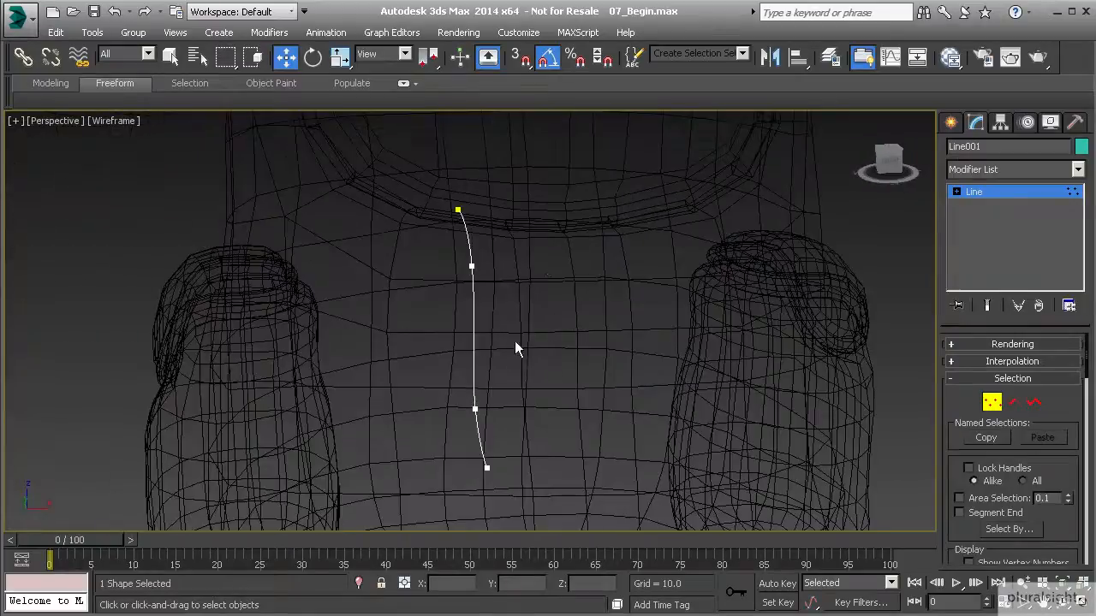
pyautogui.click(992, 401)
pyautogui.moveTo(522, 340); pyautogui.dragTo(619, 346)
pyautogui.press('F3')
pyautogui.keyDown('alt'); pyautogui.moveTo(619, 340); pyautogui.dragTo(591, 304, button='middle'); pyautogui.keyUp('alt')
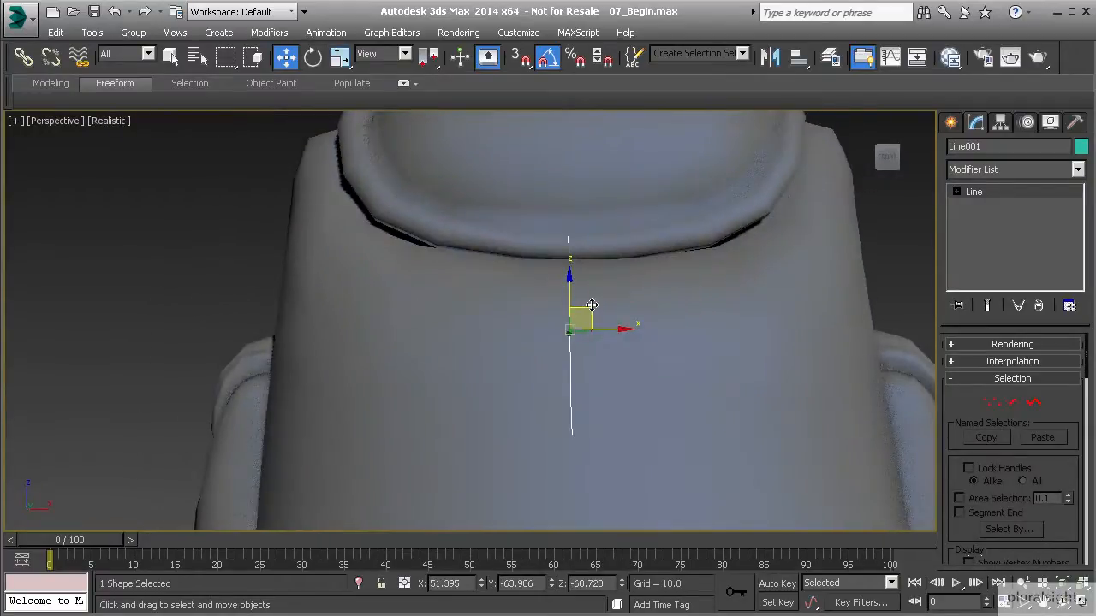
# Step: Show edged faces and position the line at the centre of the bag's front, starting just below the flap's rim
pyautogui.press('F4')
pyautogui.moveTo(599, 321); pyautogui.dragTo(608, 323)
pyautogui.keyDown('alt'); pyautogui.moveTo(562, 318); pyautogui.dragTo(553, 354, button='middle'); pyautogui.keyUp('alt')
pyautogui.moveTo(511, 331); pyautogui.dragTo(512, 346)
pyautogui.keyDown('alt'); pyautogui.moveTo(512, 346); pyautogui.dragTo(574, 317, button='middle'); pyautogui.keyUp('alt')
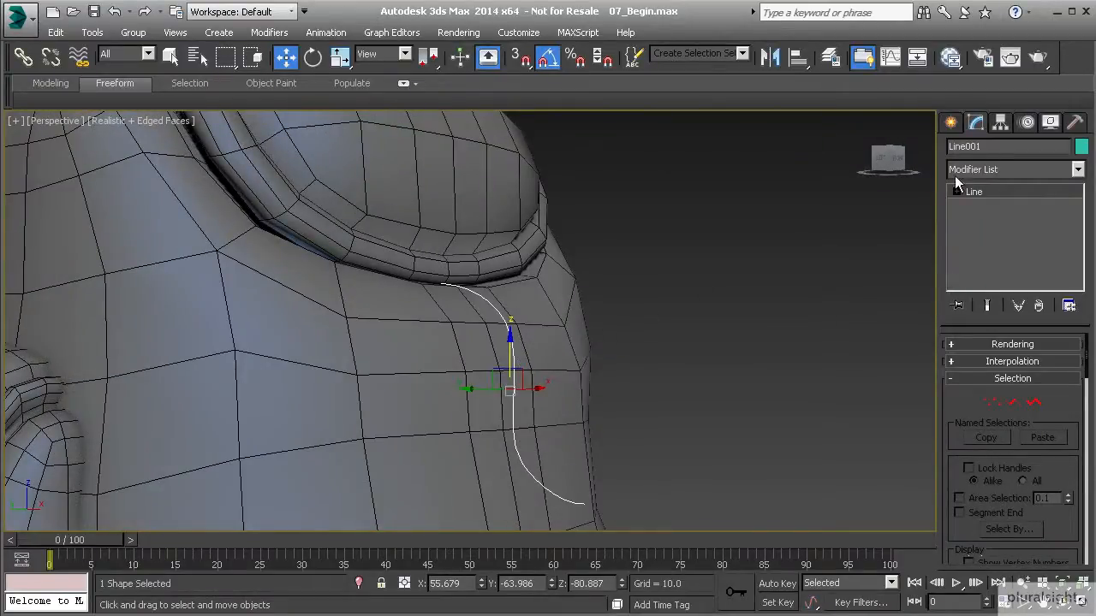
# Step: Draw a flat rectangle about 12 long and 49 wide beside the bag in the Front view
pyautogui.click(952, 124)
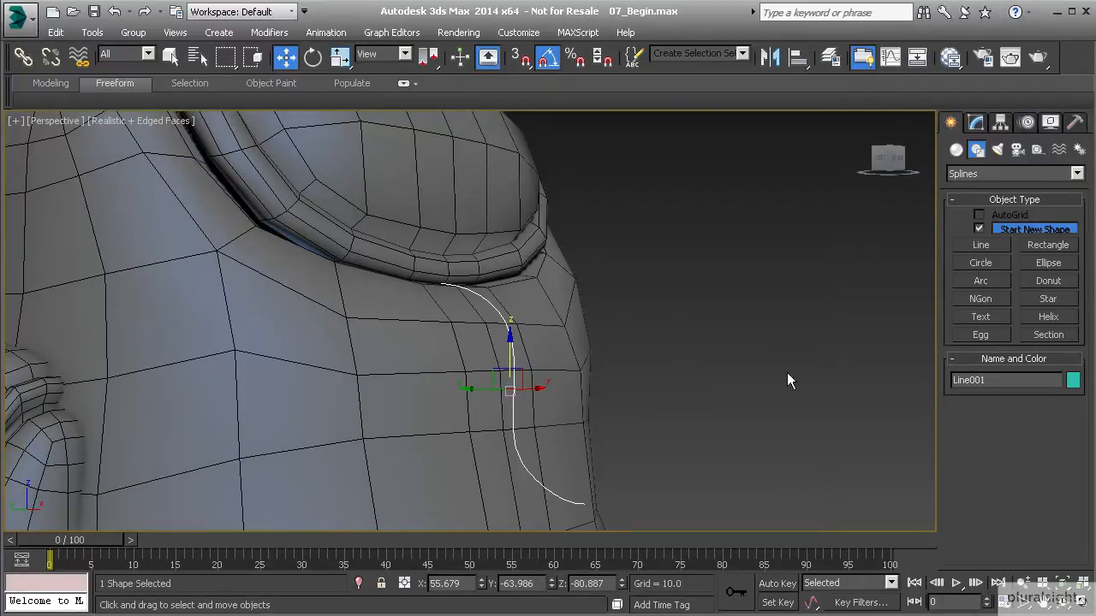
pyautogui.click(1037, 244)
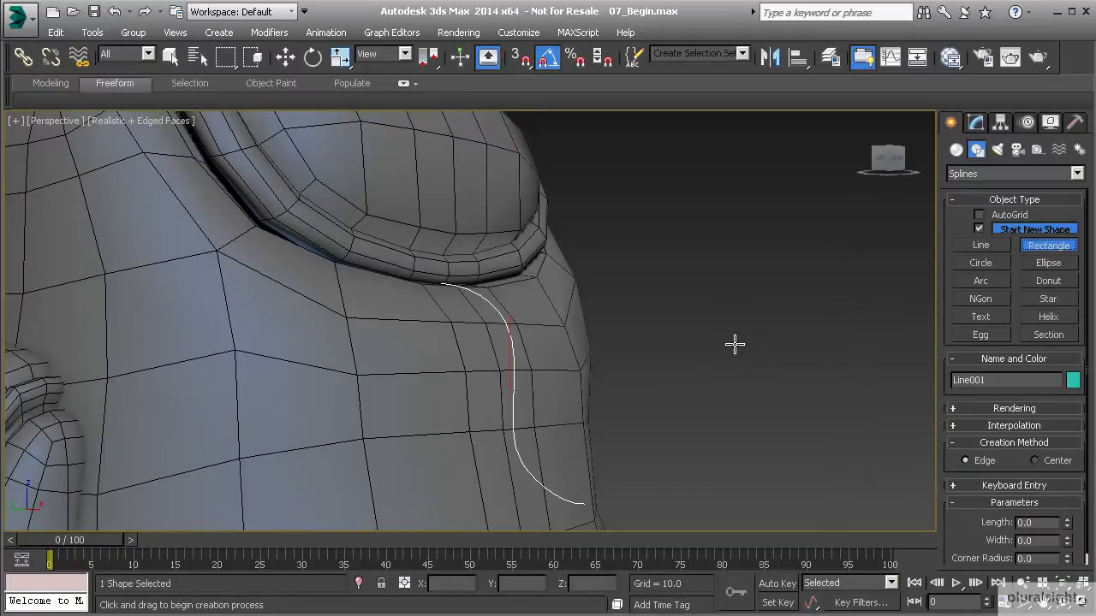
pyautogui.press('f')
pyautogui.scroll(5, 697, 343)
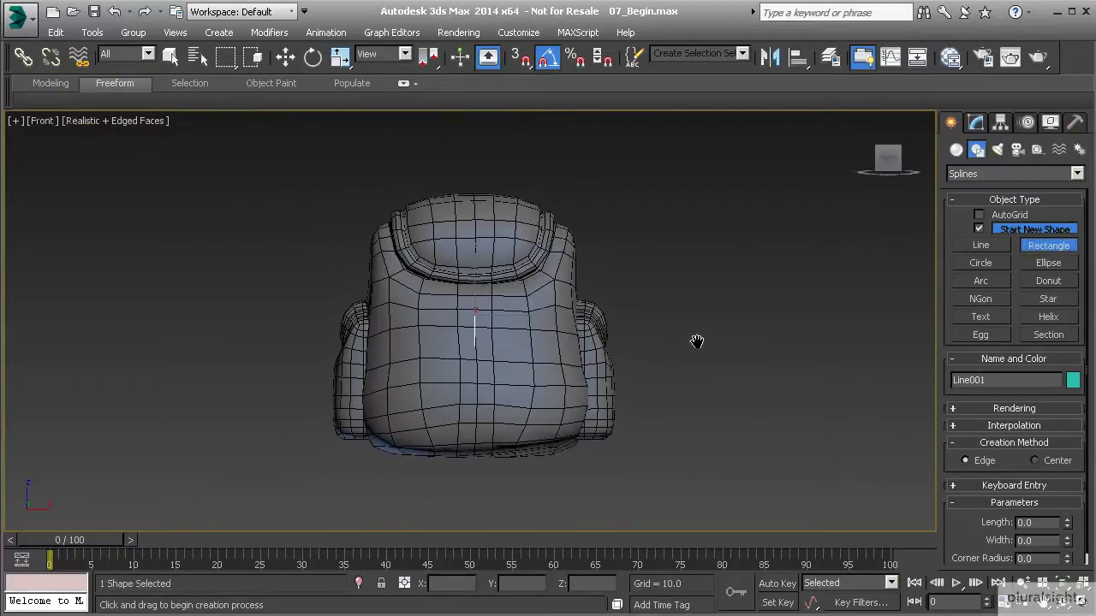
pyautogui.moveTo(697, 345); pyautogui.dragTo(719, 348, button='middle')
pyautogui.moveTo(625, 273); pyautogui.dragTo(680, 286)
pyautogui.scroll(5, 647, 310)
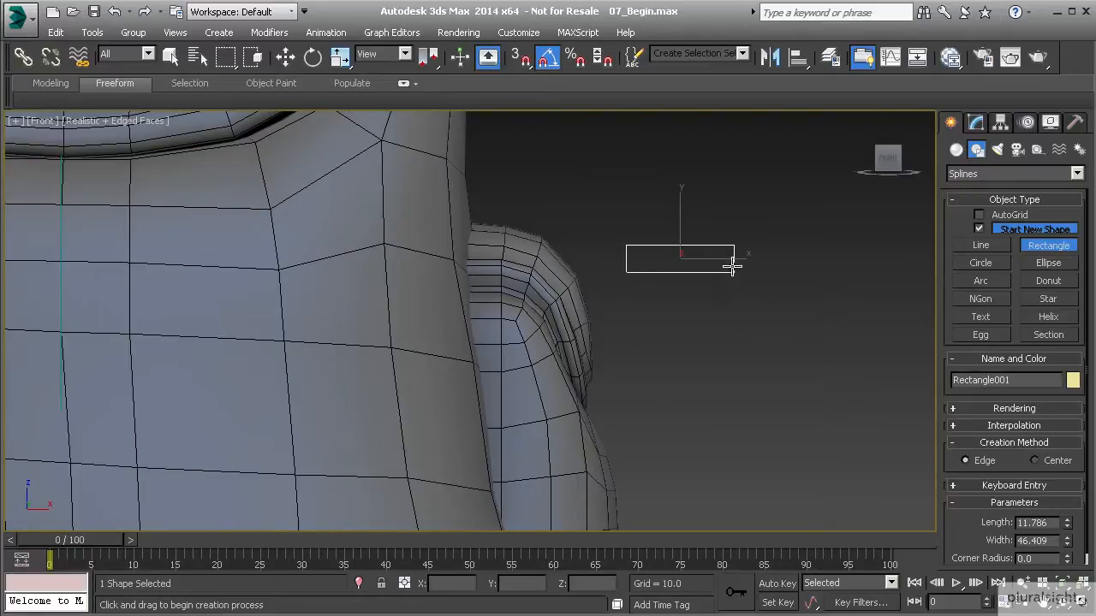
# Step: Set the rectangle's length to 10 and its width to 50
pyautogui.click(975, 123)
pyautogui.moveTo(1066, 402); pyautogui.dragTo(990, 402)
pyautogui.write('10')
pyautogui.press('Return')
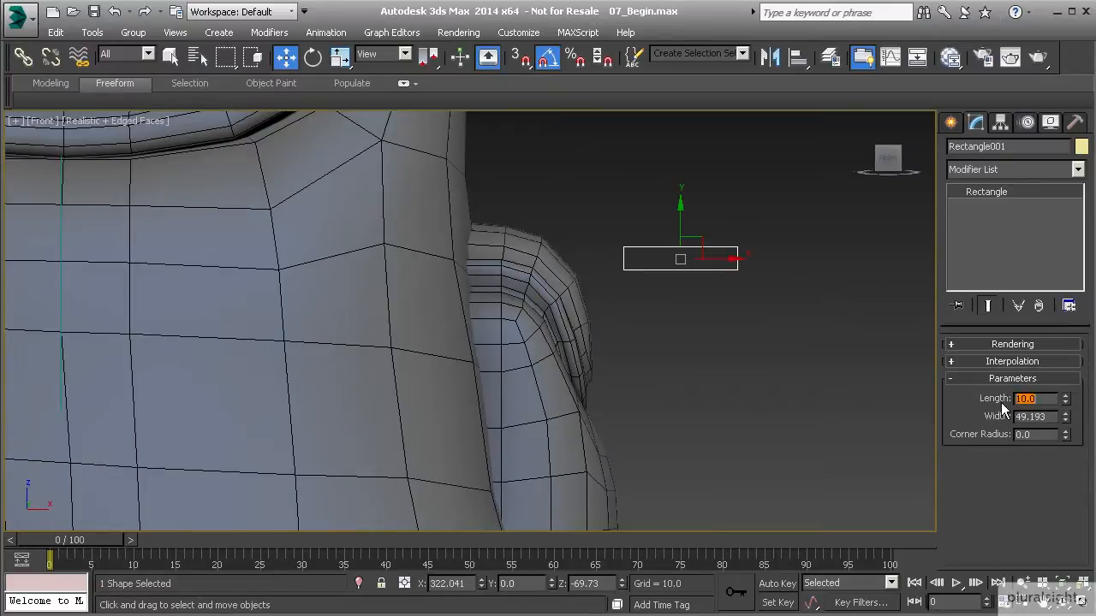
pyautogui.click(1048, 417)
pyautogui.doubleClick(1048, 417)
pyautogui.write('50')
pyautogui.press('Return')
# Step: Return to the Perspective view and set the geometry creation category to Compound Objects
pyautogui.moveTo(641, 249); pyautogui.dragTo(729, 262, button='middle')
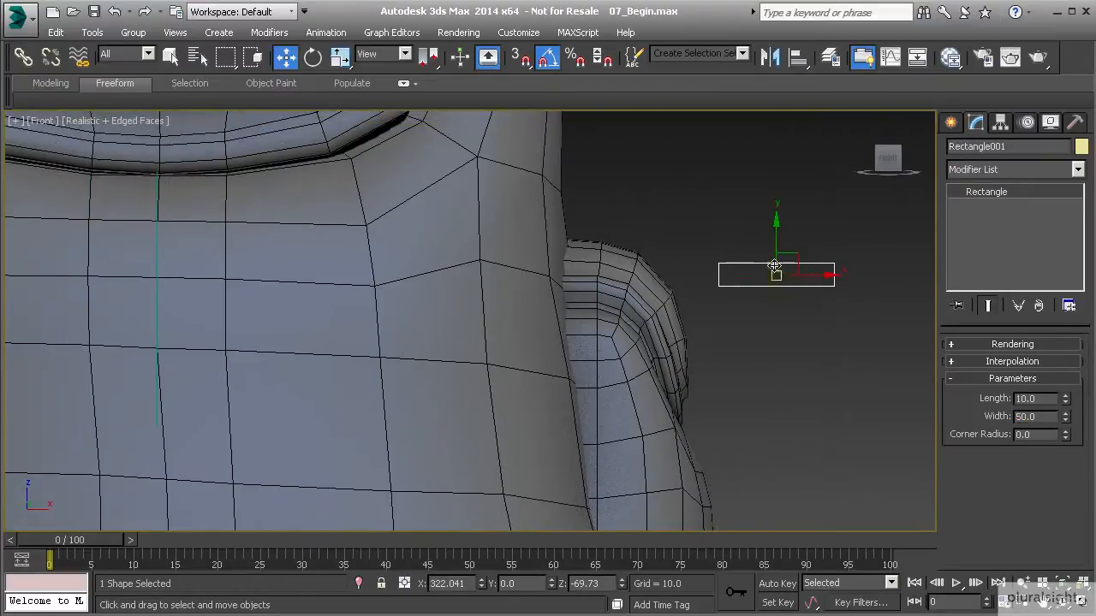
pyautogui.press('p')
pyautogui.moveTo(531, 279)
pyautogui.keyDown('alt'); pyautogui.mouseDown(button='middle')
pyautogui.moveTo(567, 299)
pyautogui.moveTo(532, 290)
pyautogui.mouseUp(button='middle'); pyautogui.keyUp('alt')
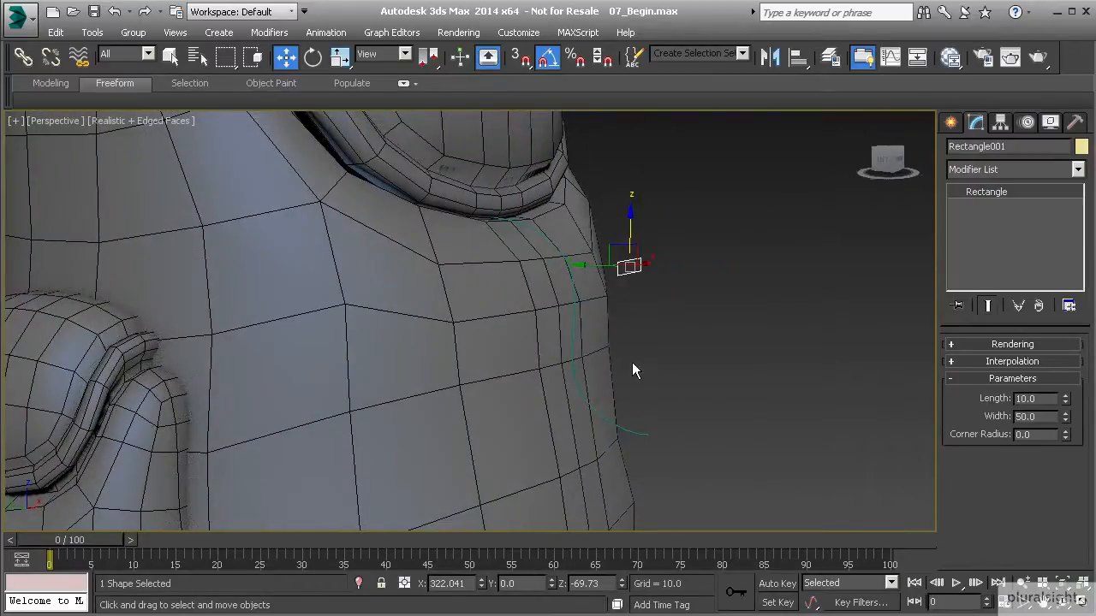
pyautogui.keyDown('alt'); pyautogui.moveTo(637, 371); pyautogui.dragTo(600, 375, button='middle'); pyautogui.keyUp('alt')
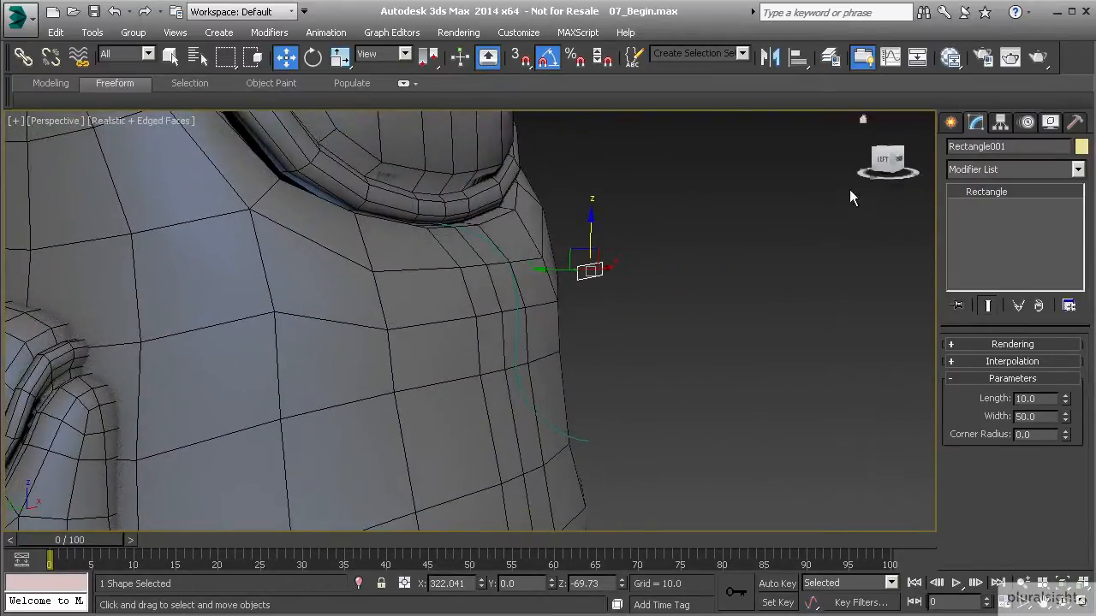
pyautogui.click(952, 123)
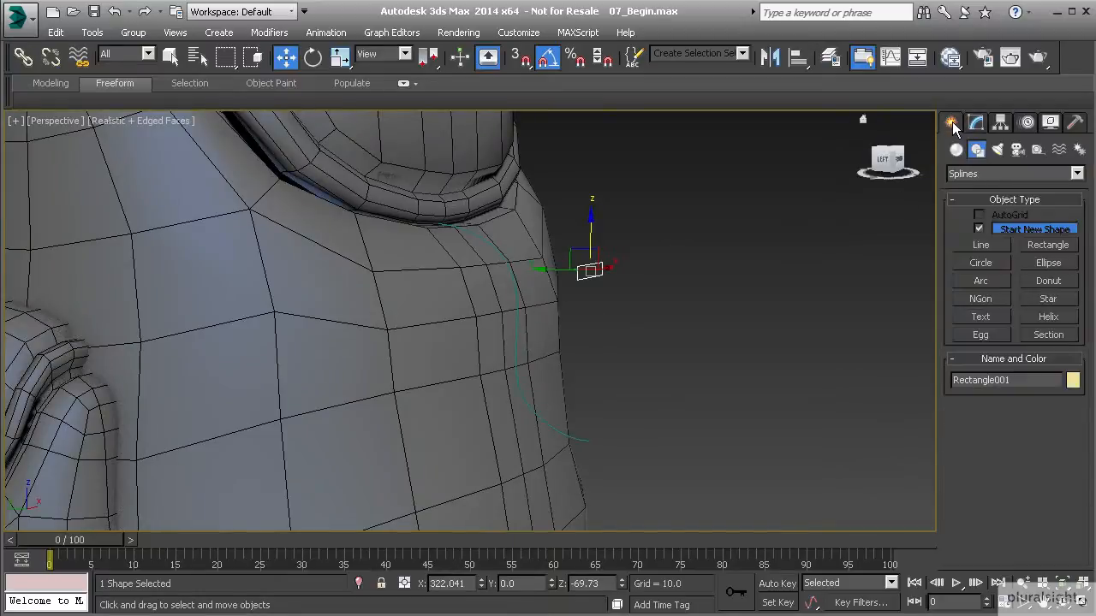
pyautogui.click(956, 151)
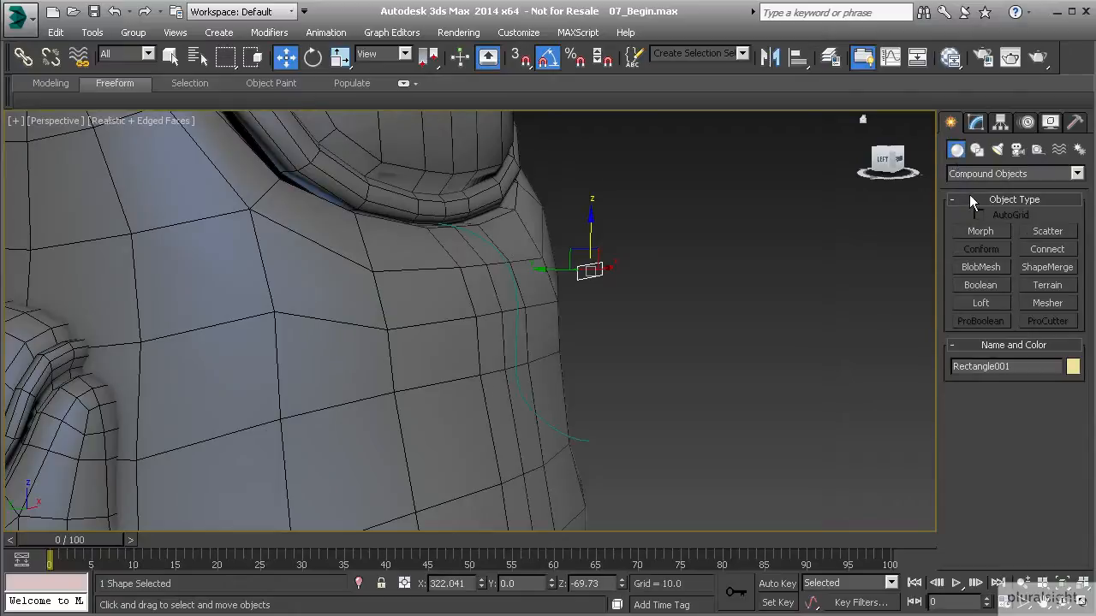
pyautogui.click(1041, 173)
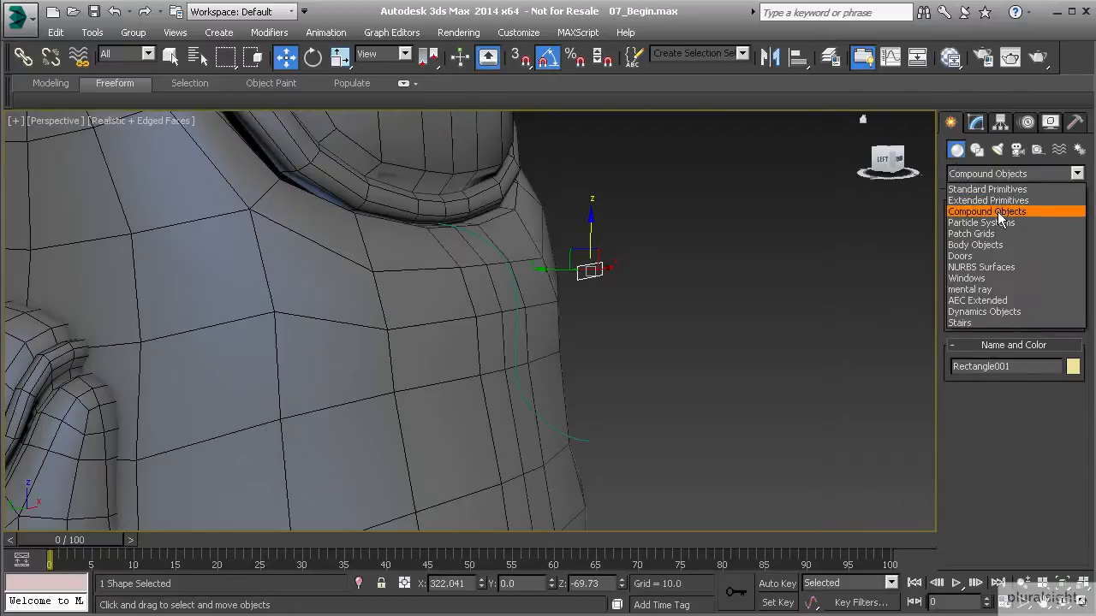
pyautogui.click(997, 211)
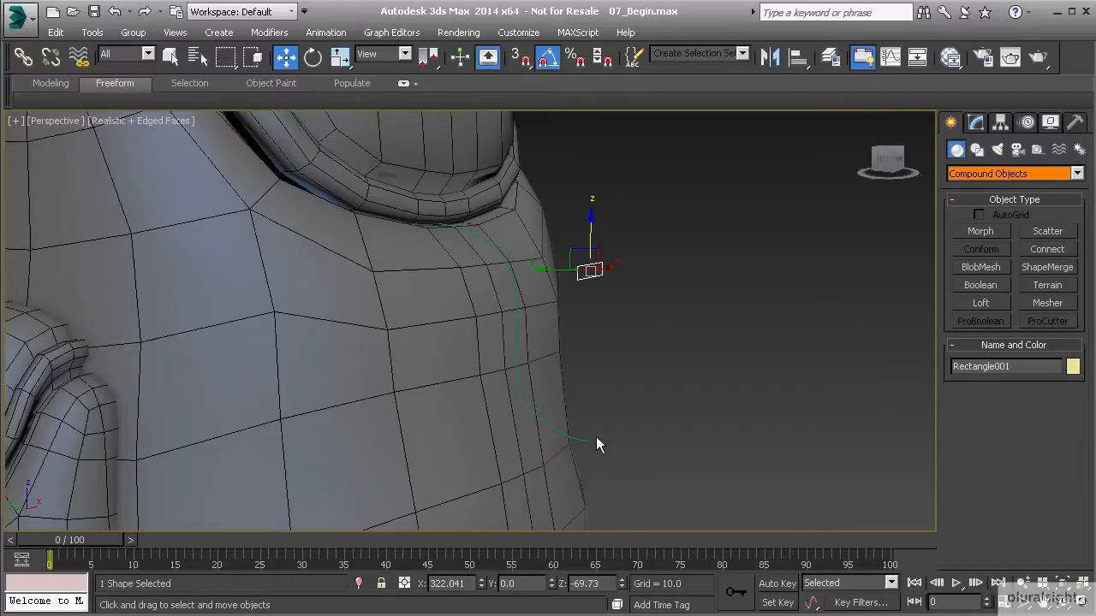
# Step: Loft the curved line using the rectangle as the shape, keeping it as an instance, and inspect the strap from several angles
pyautogui.click(501, 254)
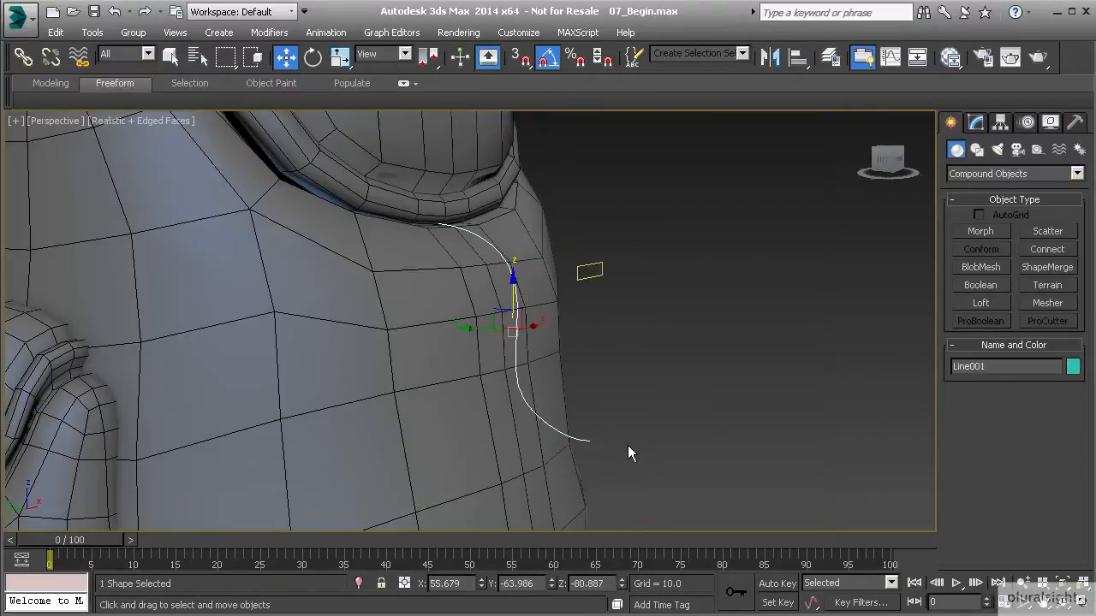
pyautogui.click(980, 303)
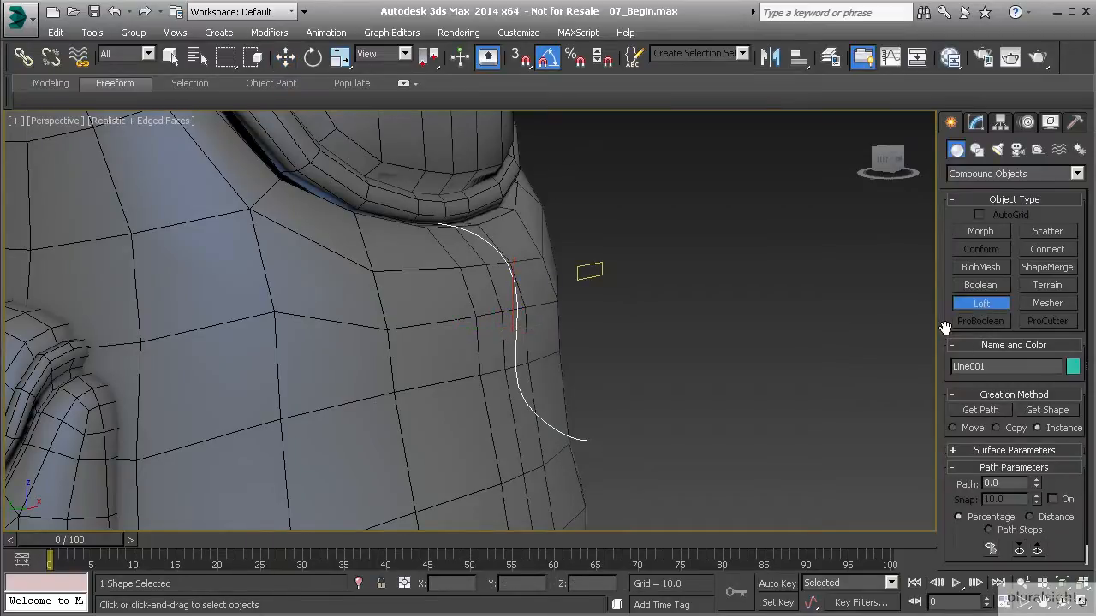
pyautogui.moveTo(945, 328); pyautogui.dragTo(944, 296)
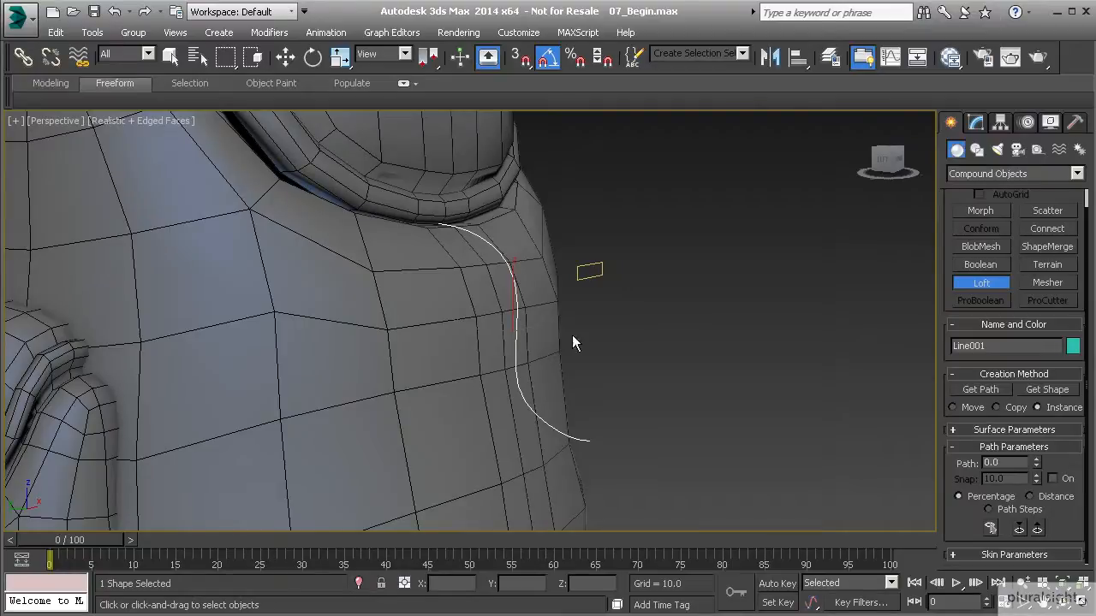
pyautogui.click(595, 276)
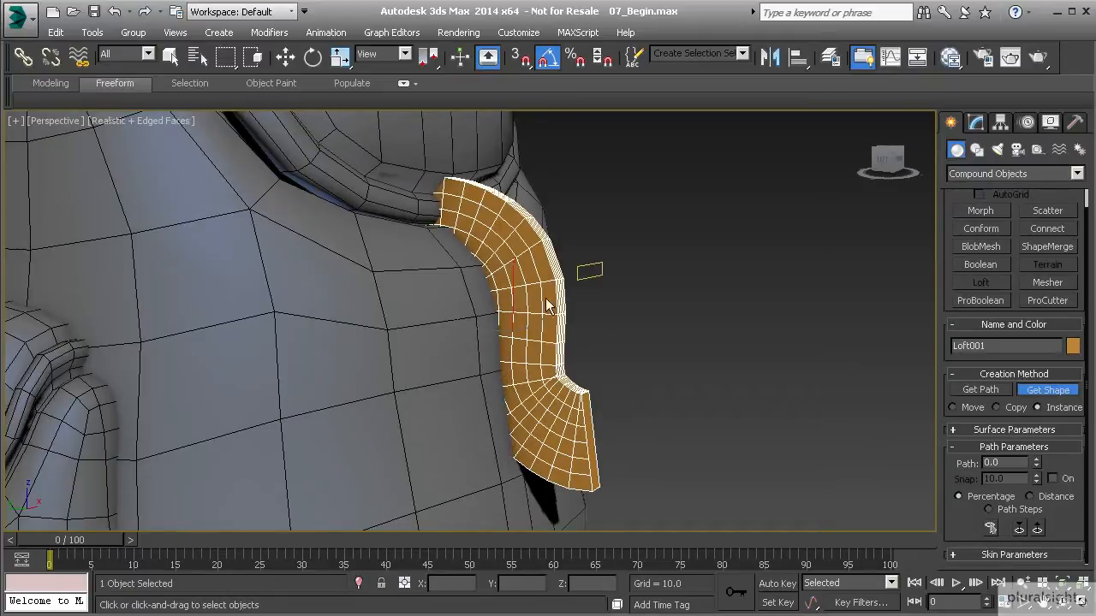
pyautogui.keyDown('alt'); pyautogui.moveTo(607, 301); pyautogui.dragTo(543, 276, button='middle'); pyautogui.keyUp('alt')
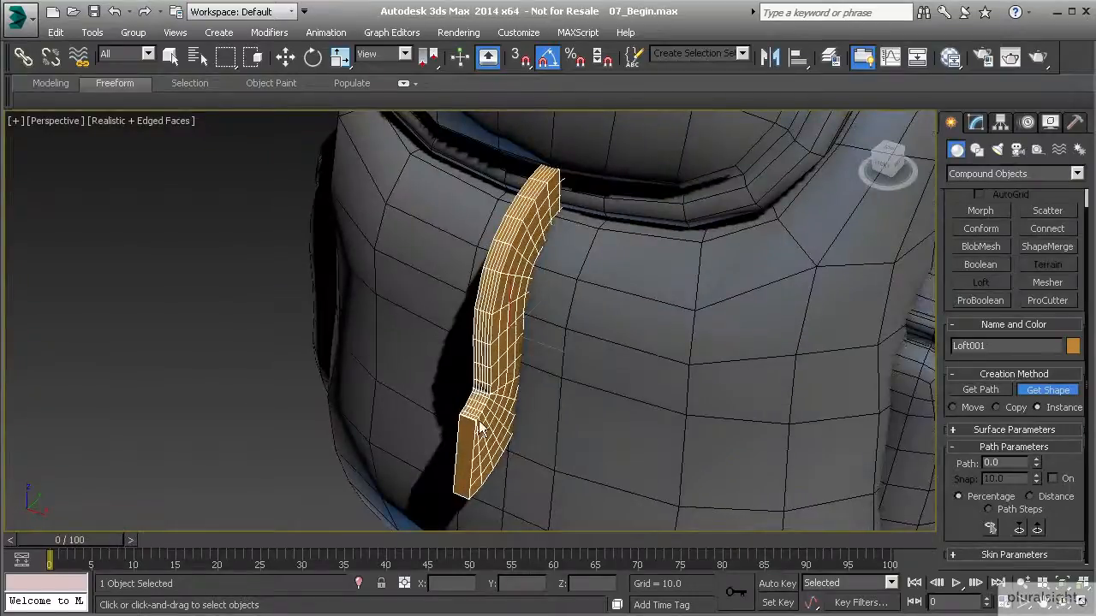
pyautogui.keyDown('alt'); pyautogui.moveTo(463, 339); pyautogui.dragTo(488, 261, button='middle'); pyautogui.keyUp('alt')
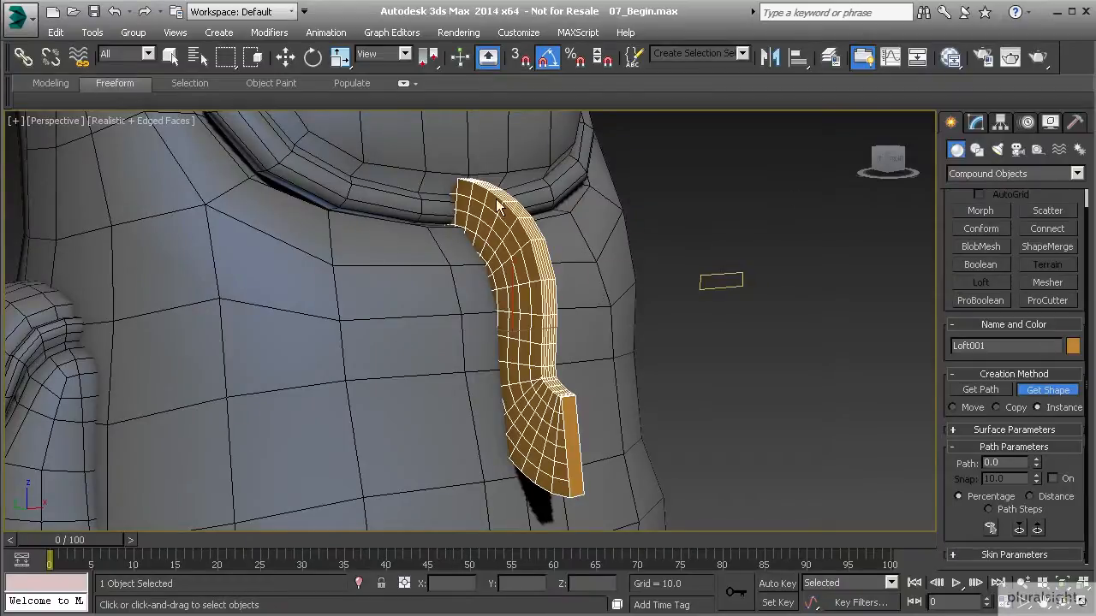
# Step: Rotate the rectangle shape inside the loft around its path so the strap's wide side lies flat along the bag's front
pyautogui.press('w')
pyautogui.click(977, 124)
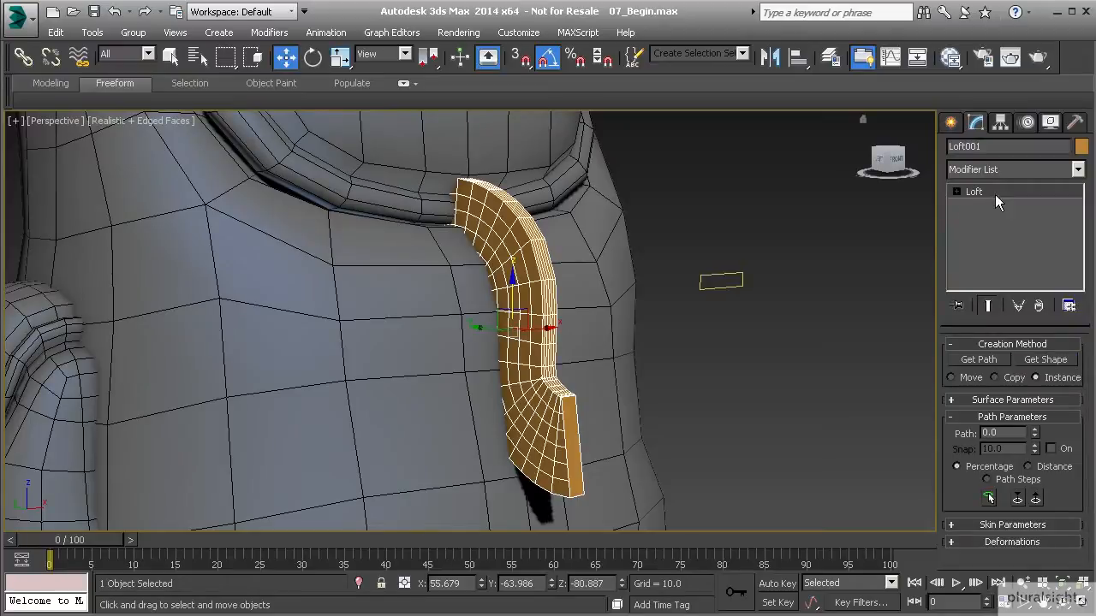
pyautogui.click(957, 191)
pyautogui.click(987, 206)
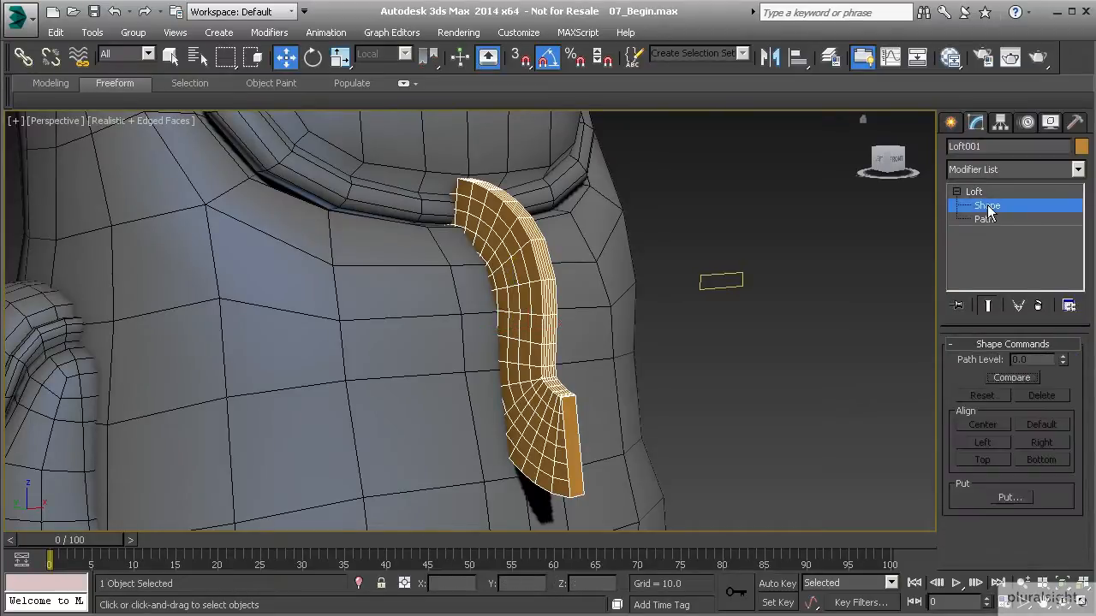
pyautogui.moveTo(388, 169); pyautogui.dragTo(508, 271)
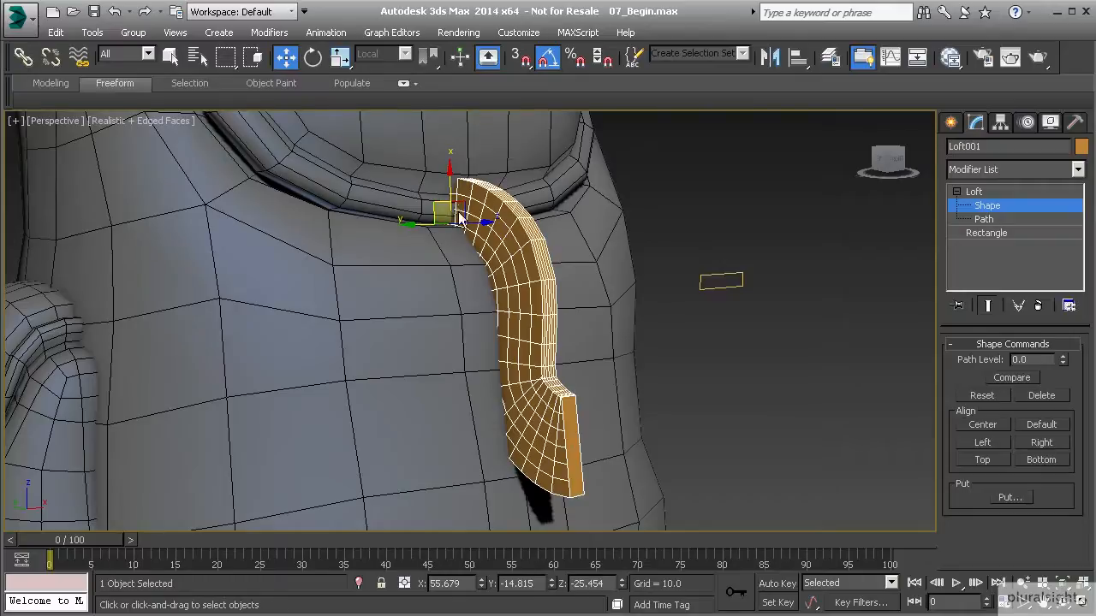
pyautogui.click(312, 56)
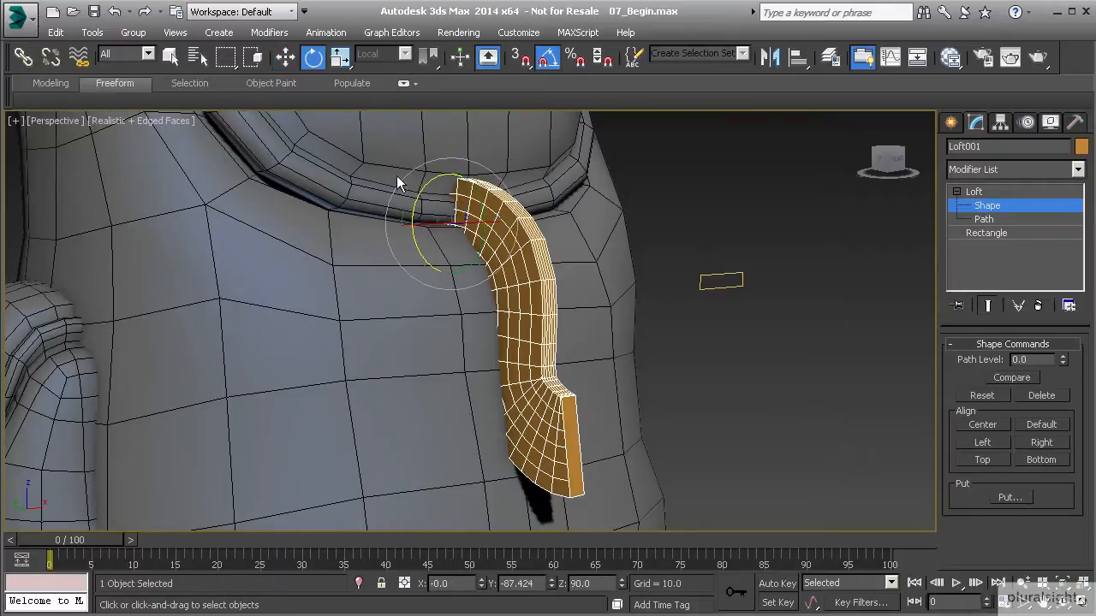
pyautogui.keyDown('alt'); pyautogui.moveTo(447, 212); pyautogui.dragTo(420, 221, button='middle'); pyautogui.keyUp('alt')
pyautogui.moveTo(419, 203); pyautogui.dragTo(565, 184)
pyautogui.keyDown('alt'); pyautogui.moveTo(554, 202); pyautogui.dragTo(433, 282, button='middle'); pyautogui.keyUp('alt')
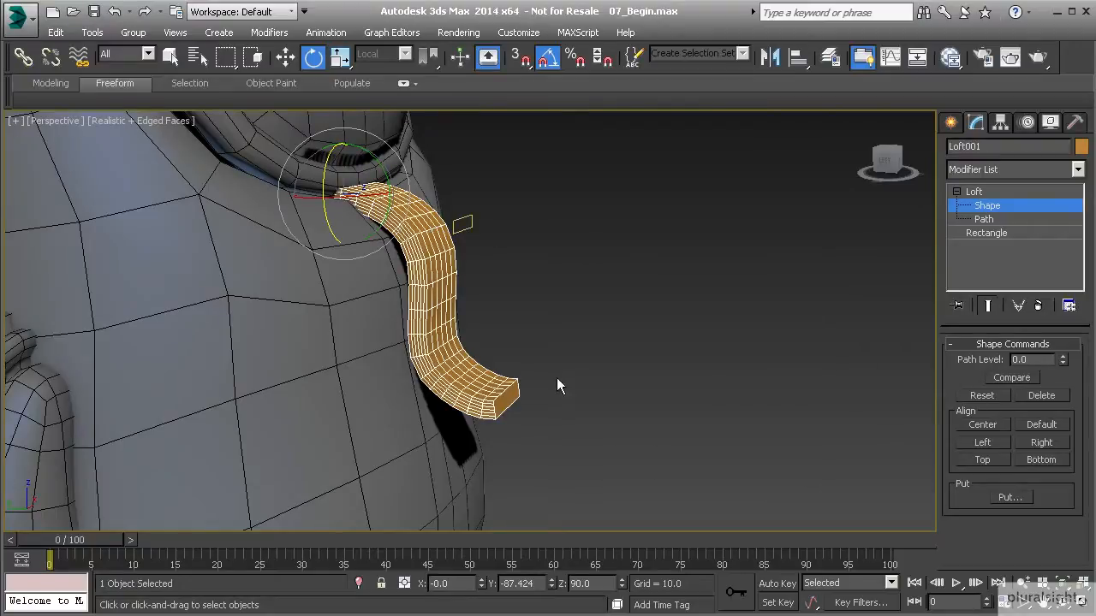
pyautogui.click(985, 208)
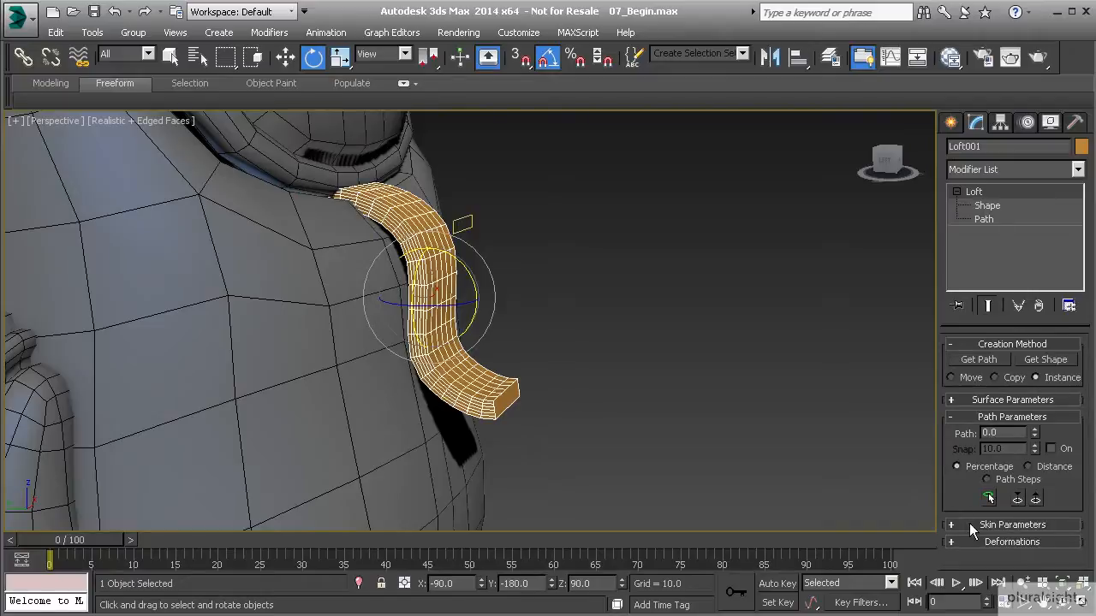
# Step: Set the loft's Shape Steps to 0 in its skin parameters
pyautogui.click(971, 526)
pyautogui.moveTo(948, 405); pyautogui.dragTo(957, 353)
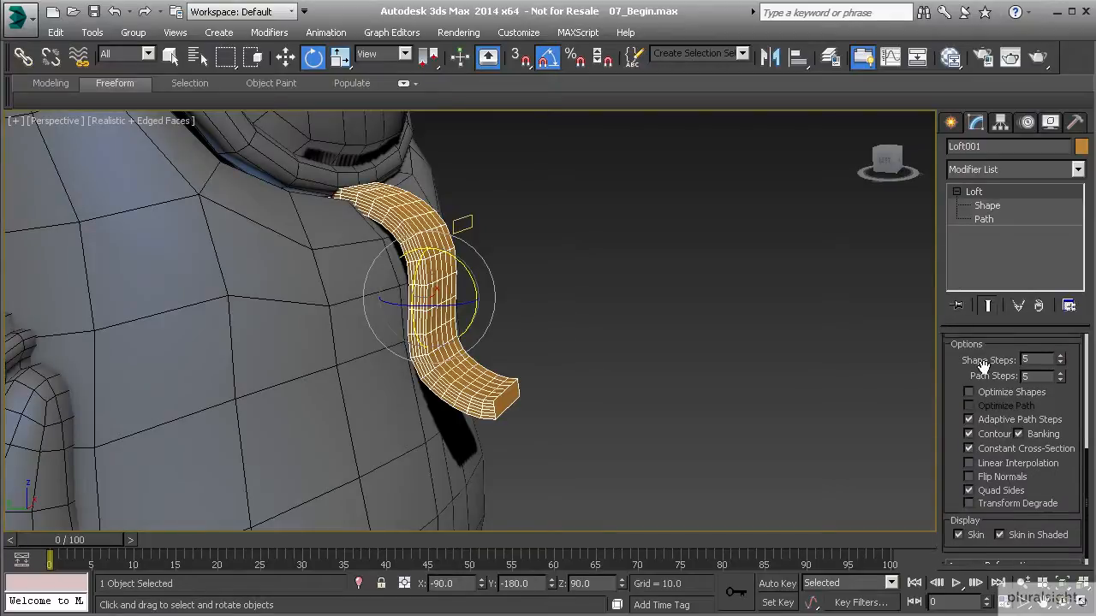
pyautogui.click(1060, 364)
pyautogui.click(1061, 364)
pyautogui.click(1061, 363)
pyautogui.click(1060, 364)
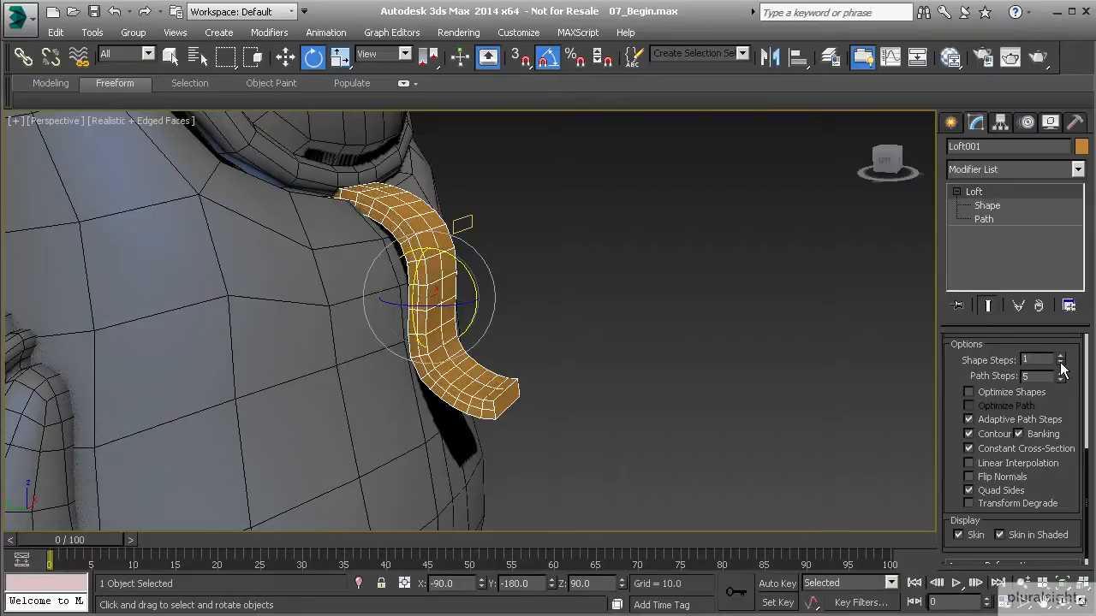
pyautogui.click(1060, 364)
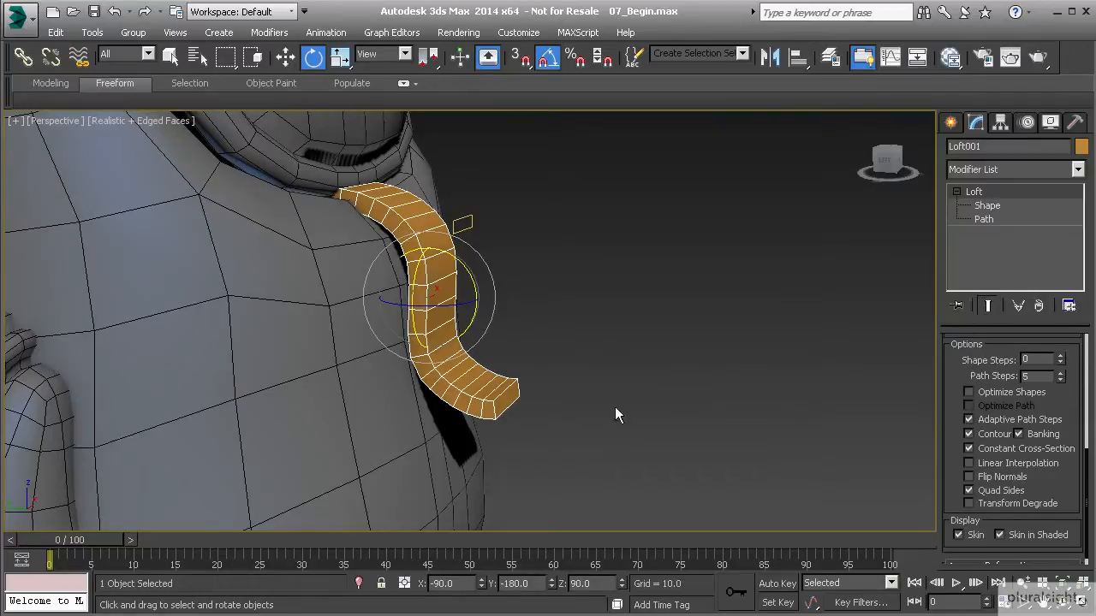
# Step: Set the loft's Path Steps to 2 and check the strap's segmentation from several angles
pyautogui.click(1061, 380)
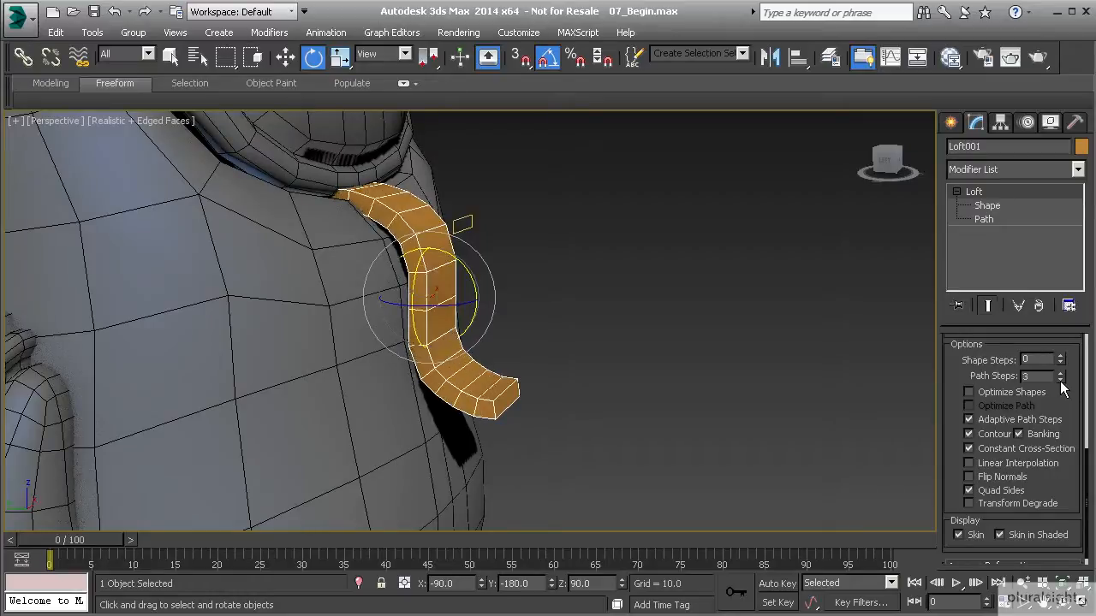
pyautogui.click(1061, 380)
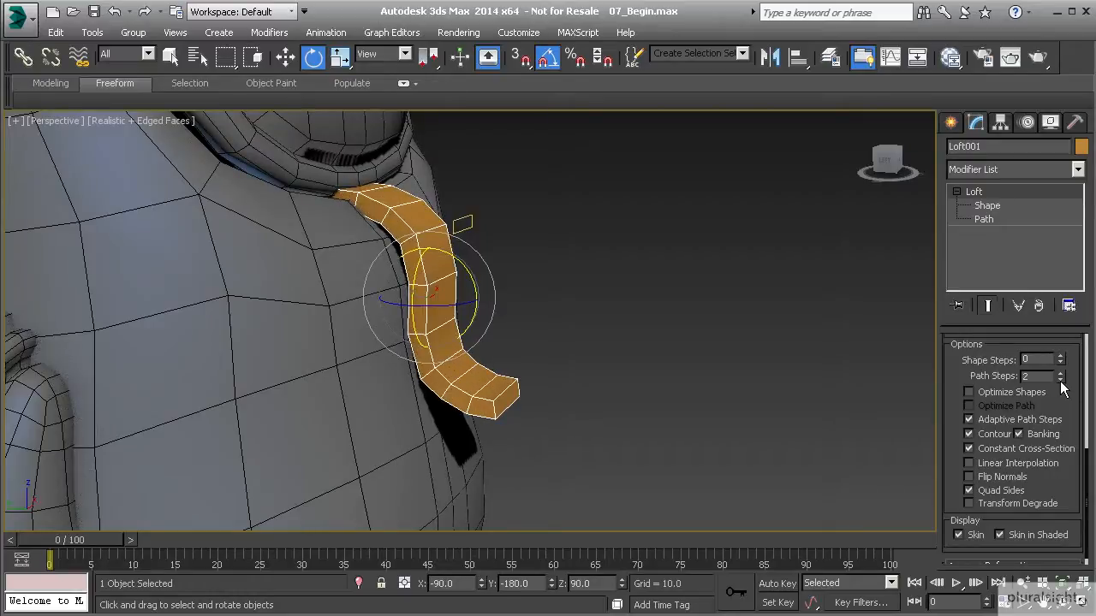
pyautogui.click(1061, 380)
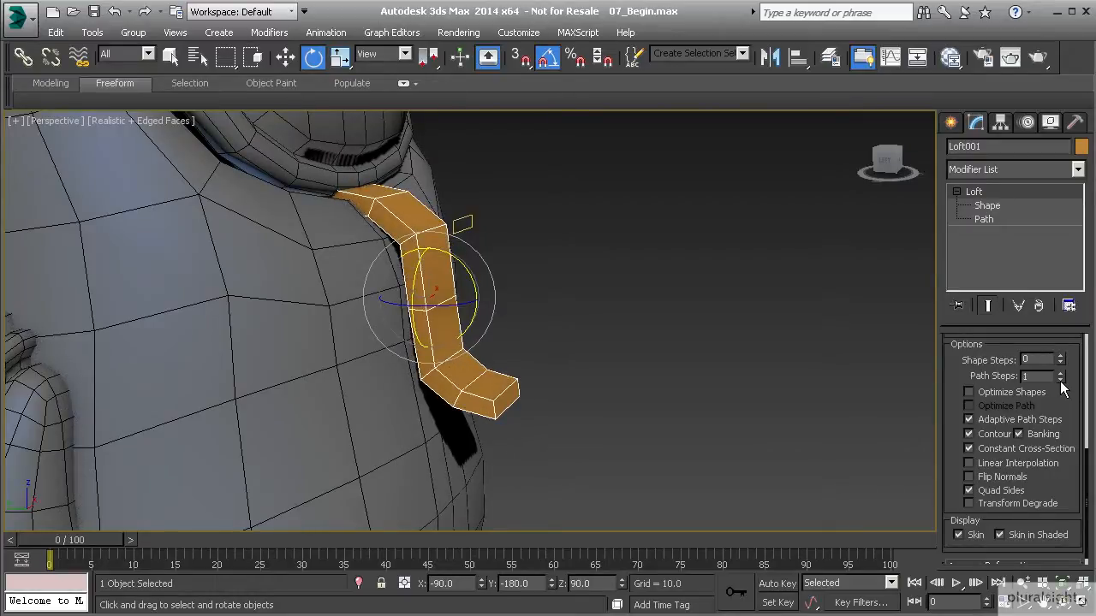
pyautogui.click(1059, 374)
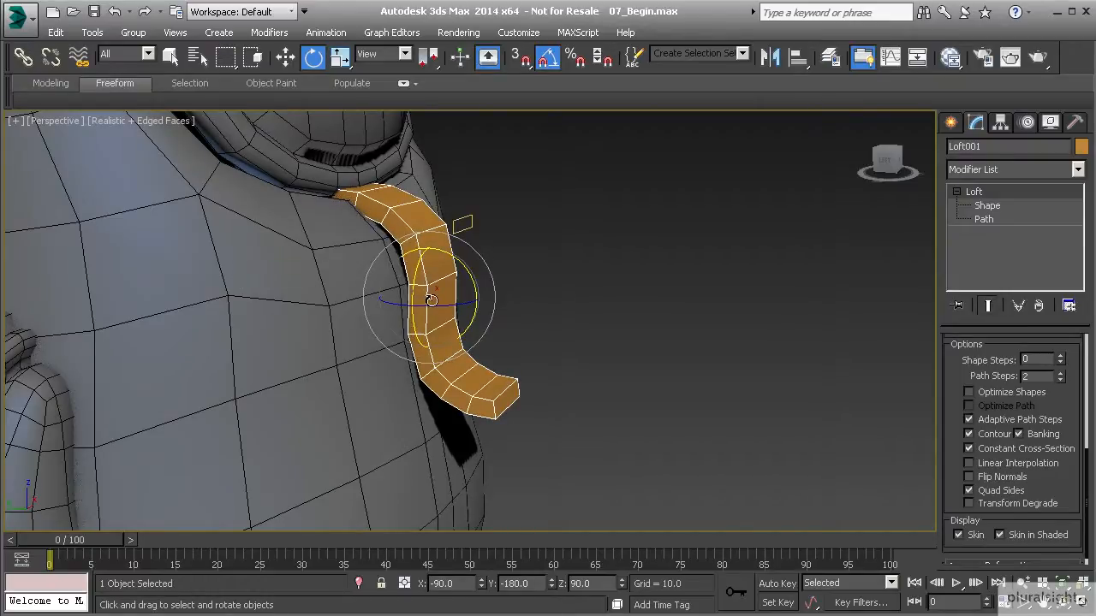
pyautogui.keyDown('alt'); pyautogui.moveTo(523, 301); pyautogui.dragTo(486, 298, button='middle'); pyautogui.keyUp('alt')
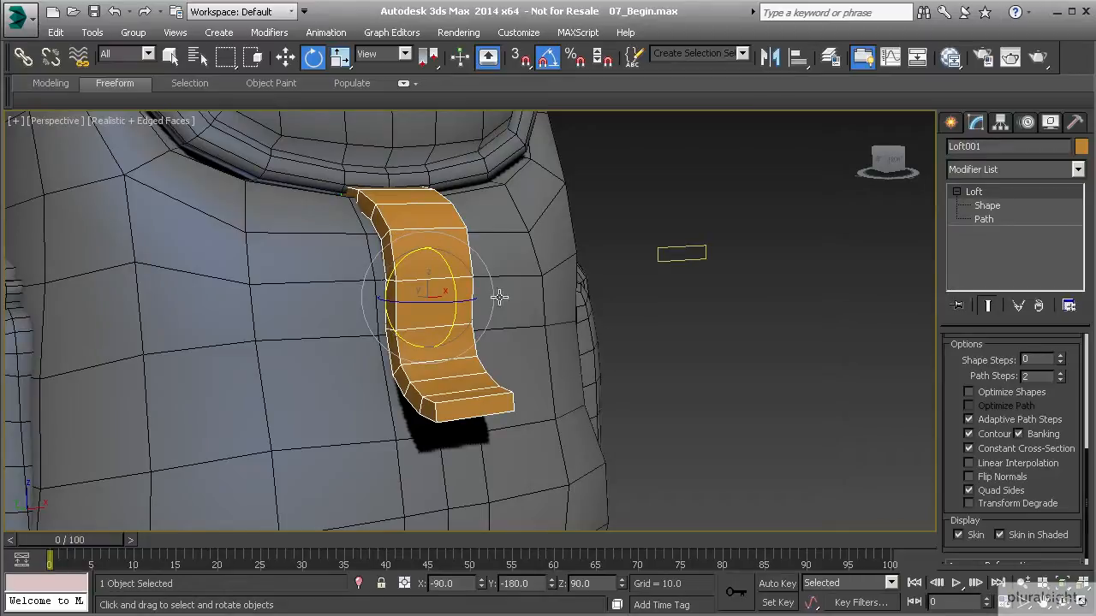
pyautogui.keyDown('alt'); pyautogui.moveTo(405, 253); pyautogui.dragTo(370, 187, button='middle'); pyautogui.keyUp('alt')
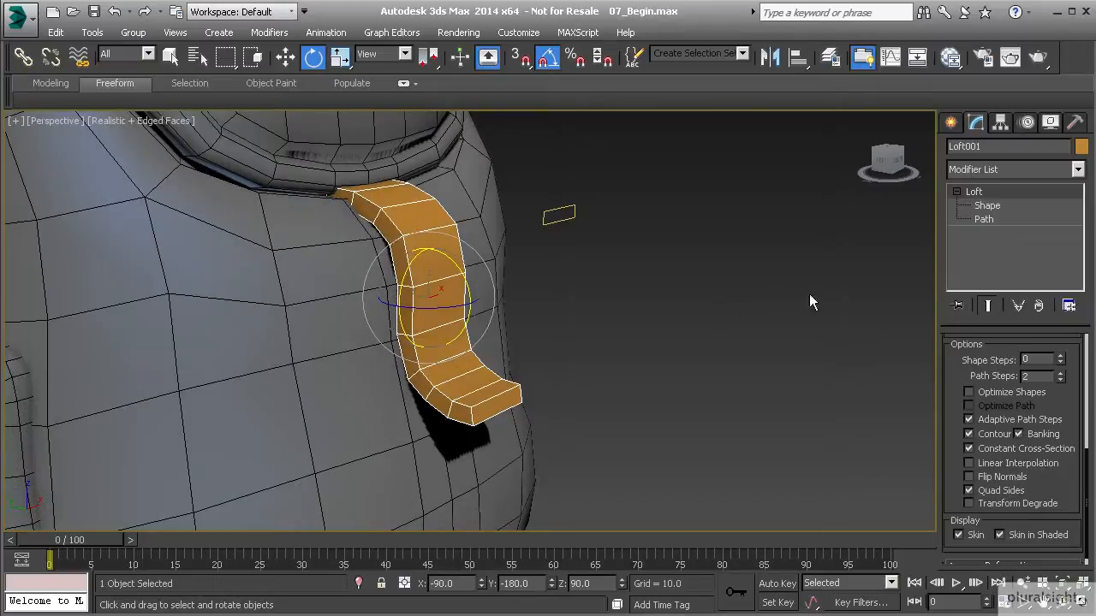
# Step: Enter vertex editing of the loft's path line in wireframe and select the upper bend vertex for moving
pyautogui.click(987, 207)
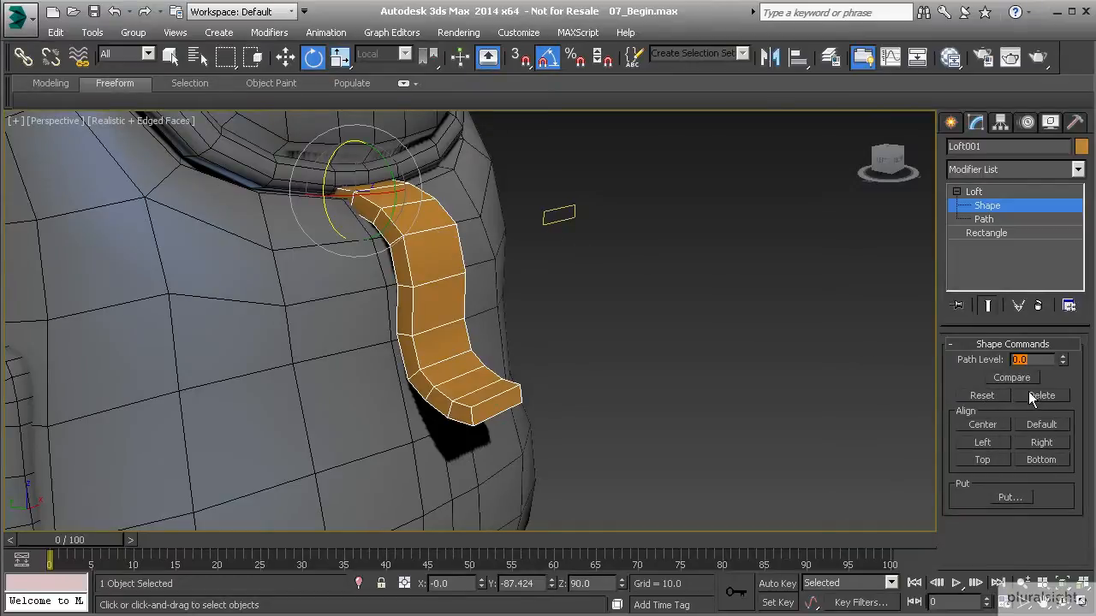
pyautogui.click(987, 219)
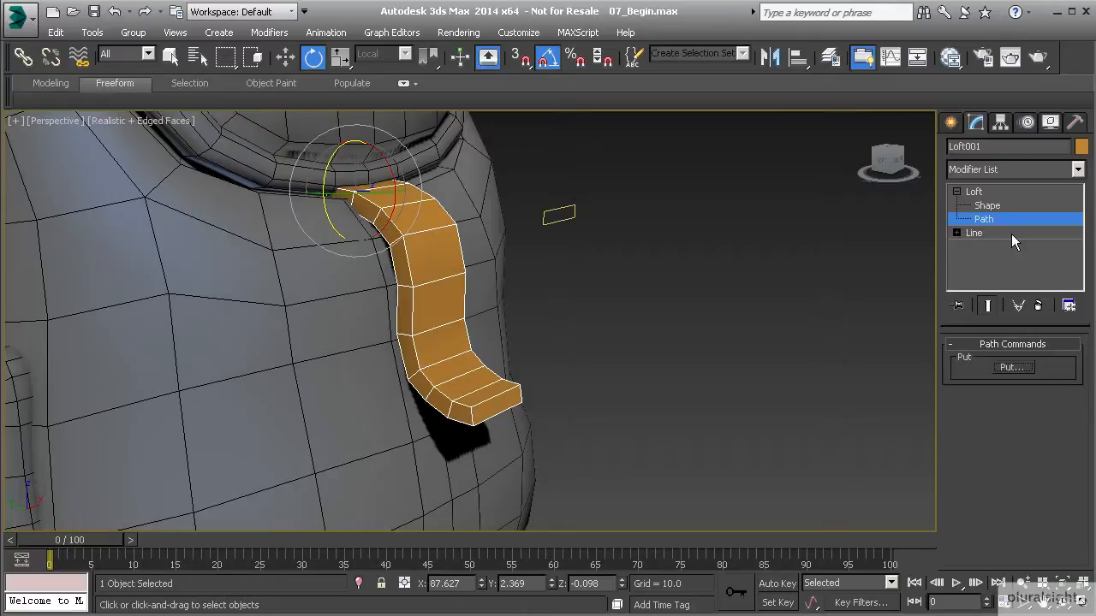
pyautogui.click(956, 233)
pyautogui.click(989, 247)
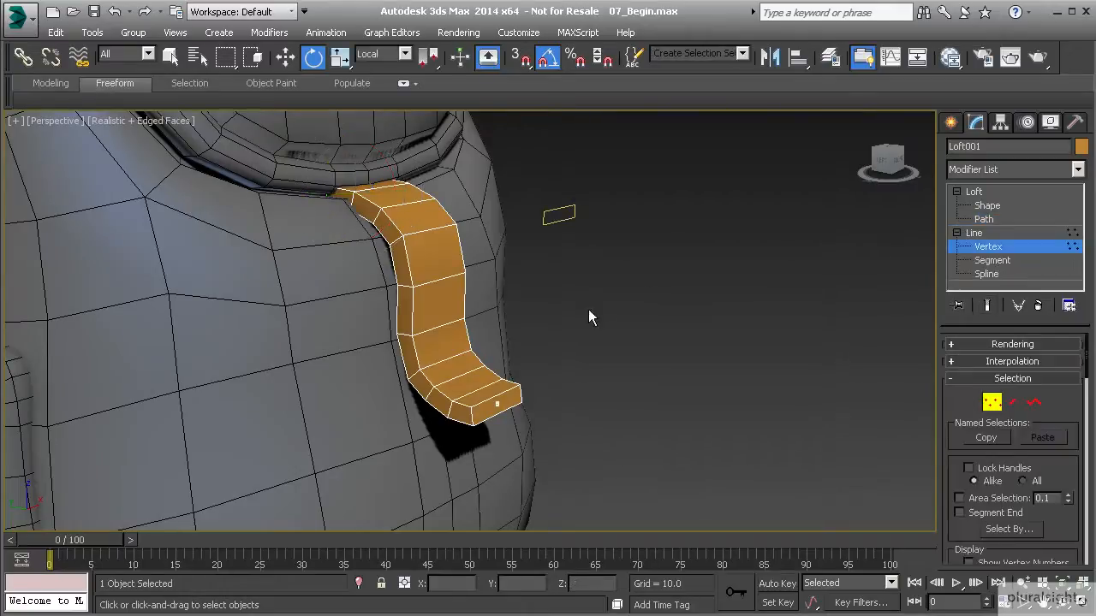
pyautogui.press('F3')
pyautogui.keyDown('alt'); pyautogui.moveTo(532, 335); pyautogui.dragTo(408, 229, button='middle'); pyautogui.keyUp('alt')
pyautogui.moveTo(402, 221); pyautogui.dragTo(457, 259)
pyautogui.keyDown('alt'); pyautogui.moveTo(484, 253); pyautogui.dragTo(467, 255, button='middle'); pyautogui.keyUp('alt')
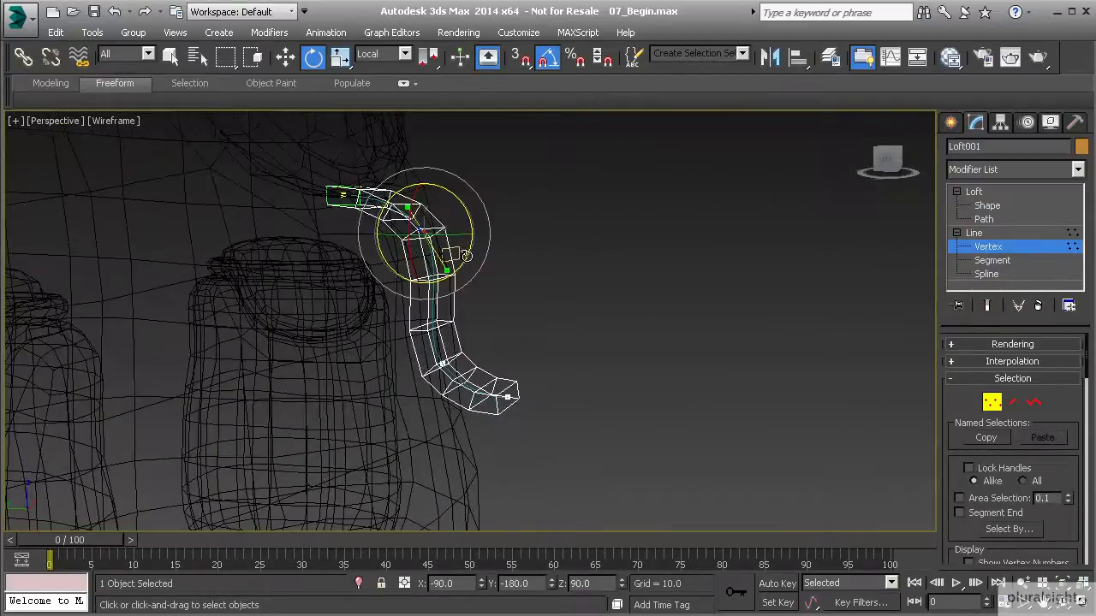
pyautogui.press('w')
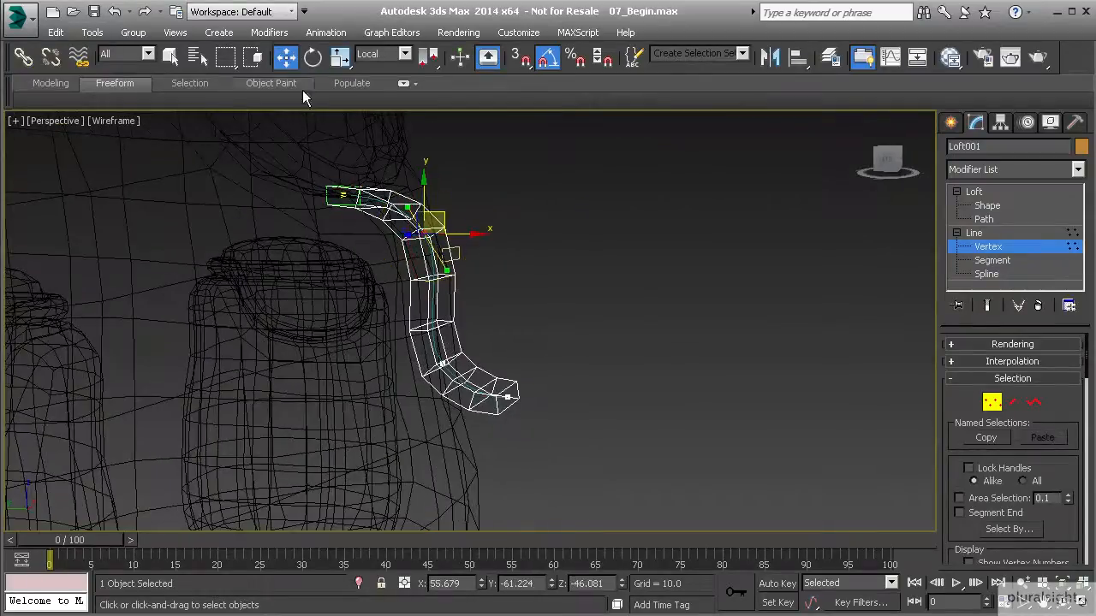
# Step: Try pulling the lower bend vertex of the strap's path away from the bag, undo the move, and restore shaded display
pyautogui.moveTo(495, 379); pyautogui.dragTo(521, 411)
pyautogui.keyDown('alt'); pyautogui.moveTo(523, 404); pyautogui.dragTo(558, 396, button='middle'); pyautogui.keyUp('alt')
pyautogui.moveTo(528, 377)
pyautogui.mouseDown()
pyautogui.moveTo(511, 409)
pyautogui.moveTo(532, 370)
pyautogui.mouseUp()
pyautogui.click(442, 364)
pyautogui.moveTo(450, 359); pyautogui.dragTo(503, 314)
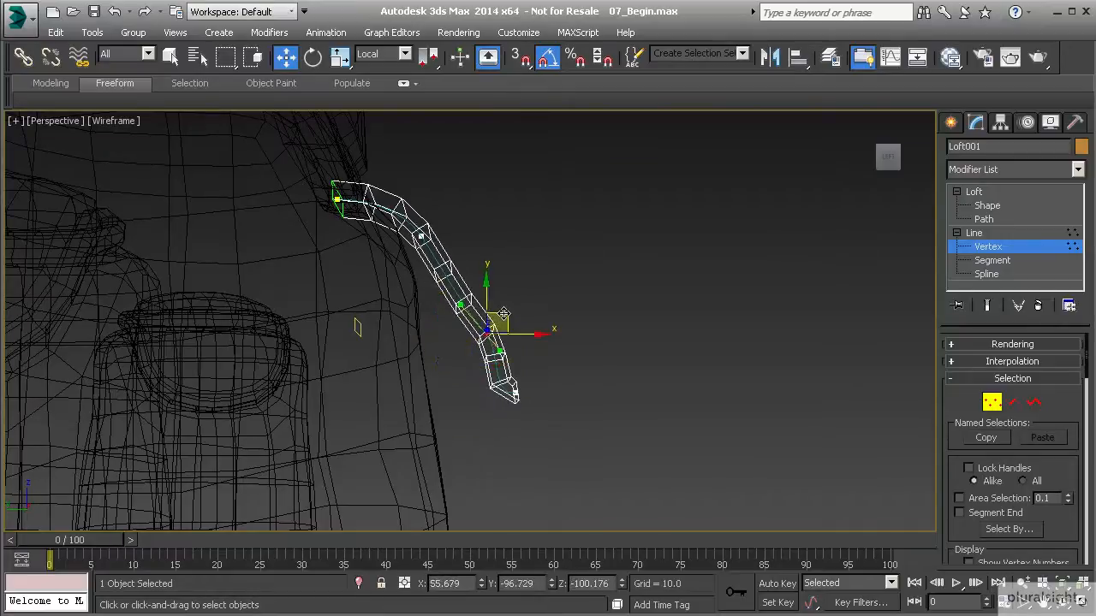
pyautogui.hotkey('ctrl', 'z')
pyautogui.moveTo(487, 309)
pyautogui.keyDown('alt'); pyautogui.mouseDown(button='middle')
pyautogui.moveTo(434, 327)
pyautogui.moveTo(484, 311)
pyautogui.moveTo(446, 358)
pyautogui.mouseUp(button='middle'); pyautogui.keyUp('alt')
pyautogui.press('F3')
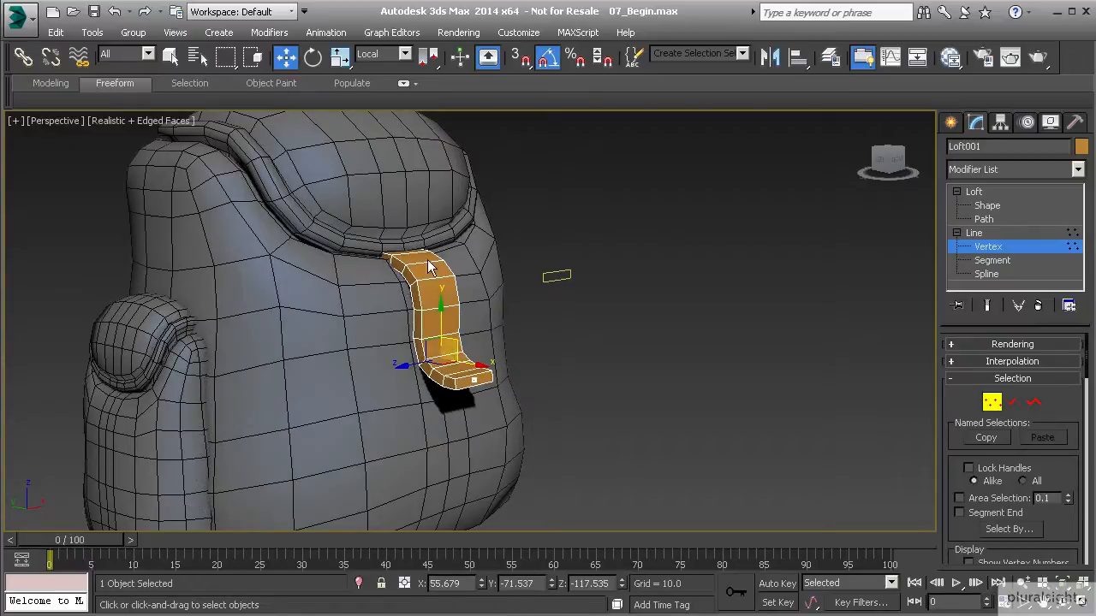
# Step: Inspect the strap against the whole bag and exit vertex editing of its path line
pyautogui.moveTo(438, 380); pyautogui.dragTo(471, 371, button='middle')
pyautogui.keyDown('alt'); pyautogui.moveTo(432, 462); pyautogui.dragTo(427, 484, button='middle'); pyautogui.keyUp('alt')
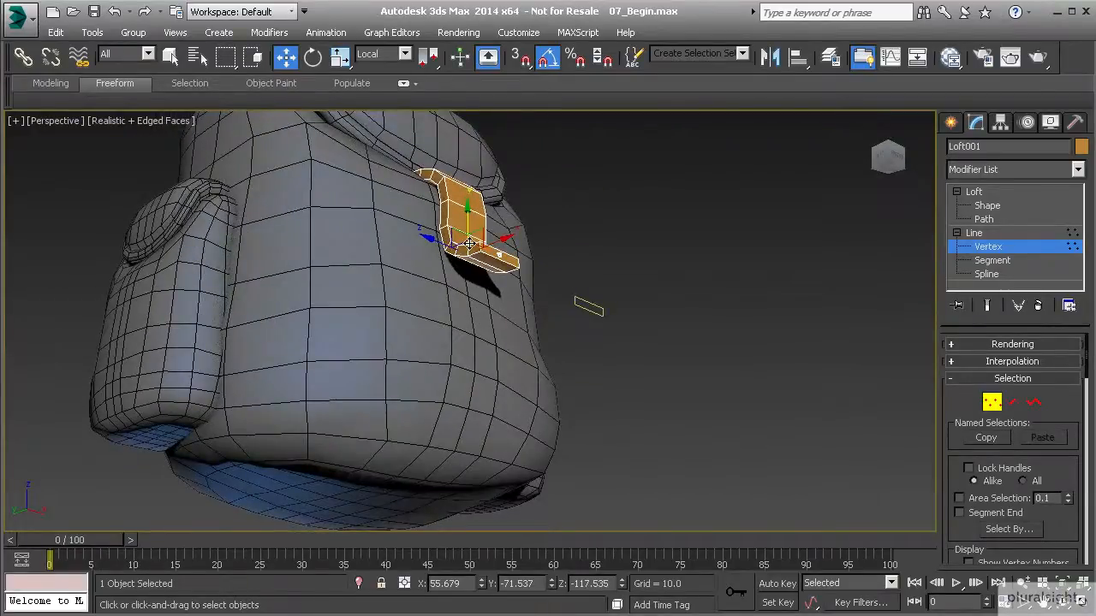
pyautogui.moveTo(470, 224)
pyautogui.keyDown('alt'); pyautogui.mouseDown(button='middle')
pyautogui.moveTo(466, 257)
pyautogui.moveTo(481, 226)
pyautogui.mouseUp(button='middle'); pyautogui.keyUp('alt')
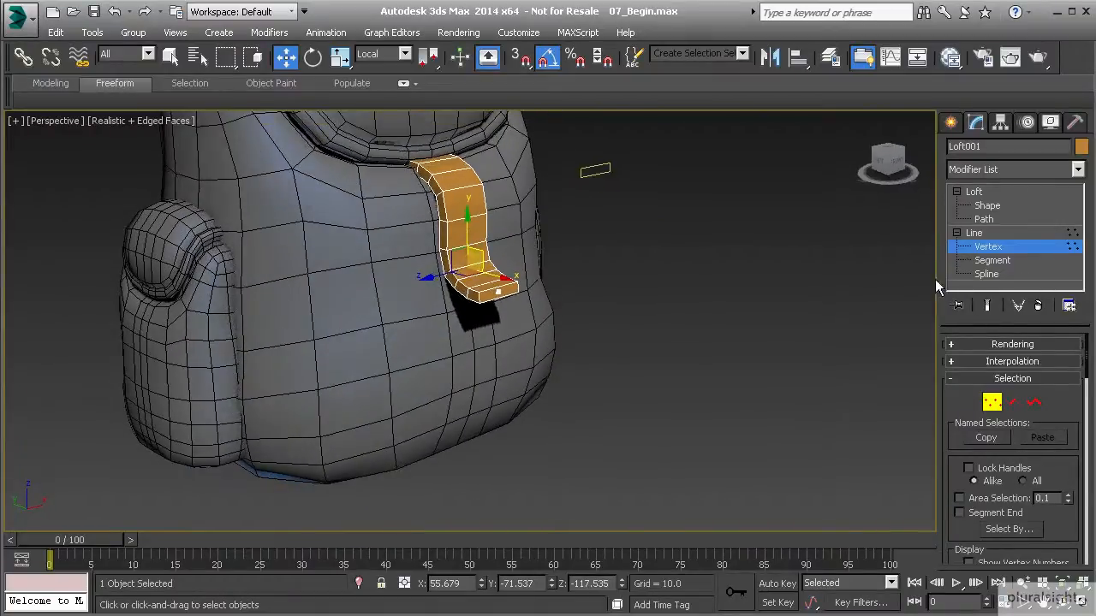
pyautogui.click(984, 248)
pyautogui.click(957, 234)
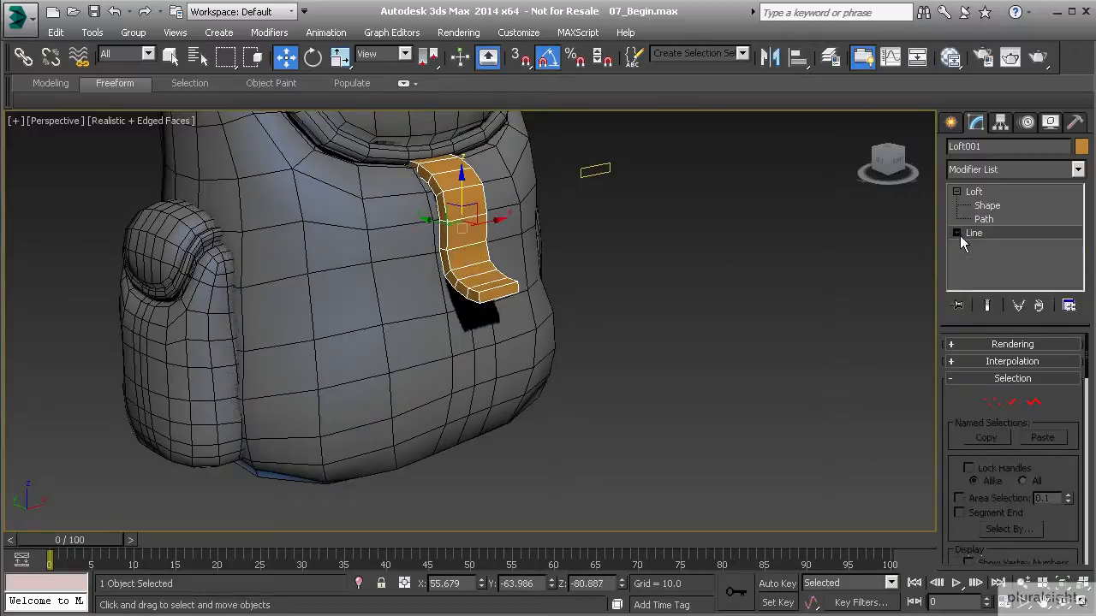
pyautogui.click(956, 192)
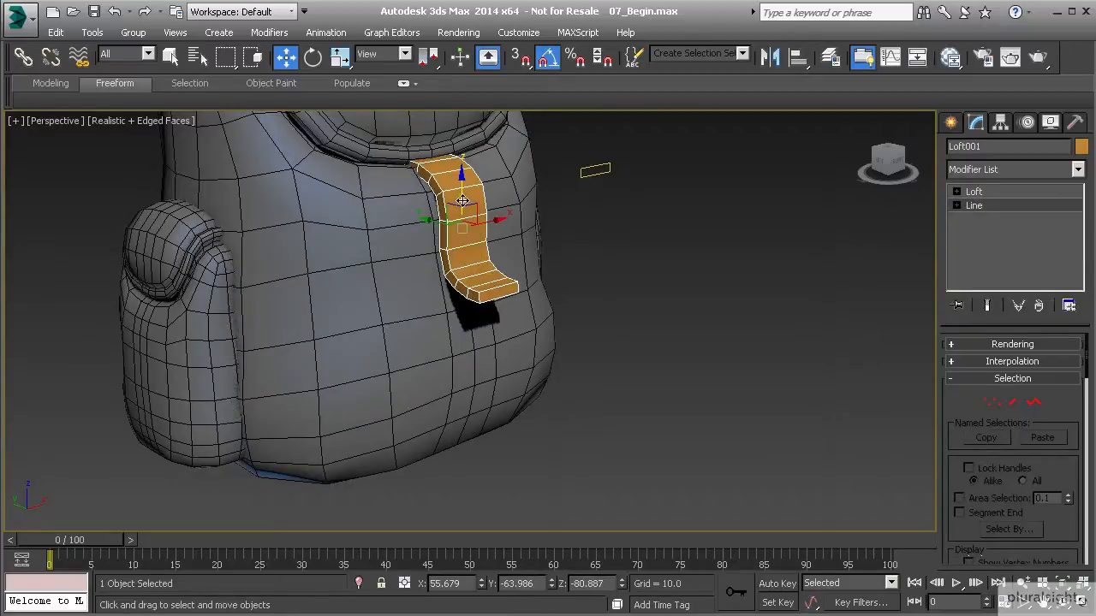
# Step: Clone the whole strap loft straight down toward the bag's base as one independent copy named Loft002
pyautogui.keyDown('shift'); pyautogui.moveTo(459, 198); pyautogui.dragTo(456, 244); pyautogui.keyUp('shift')
pyautogui.click(615, 388)
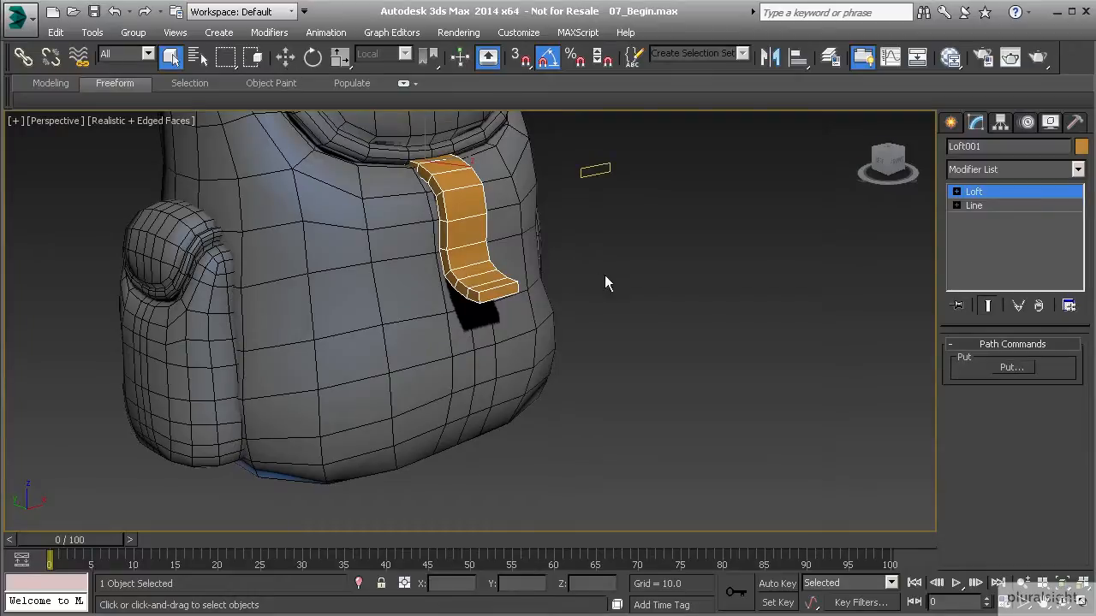
pyautogui.click(977, 191)
pyautogui.click(459, 234)
pyautogui.click(460, 232)
pyautogui.press('w')
pyautogui.moveTo(463, 181); pyautogui.dragTo(460, 326)
pyautogui.hotkey('ctrl', 'z')
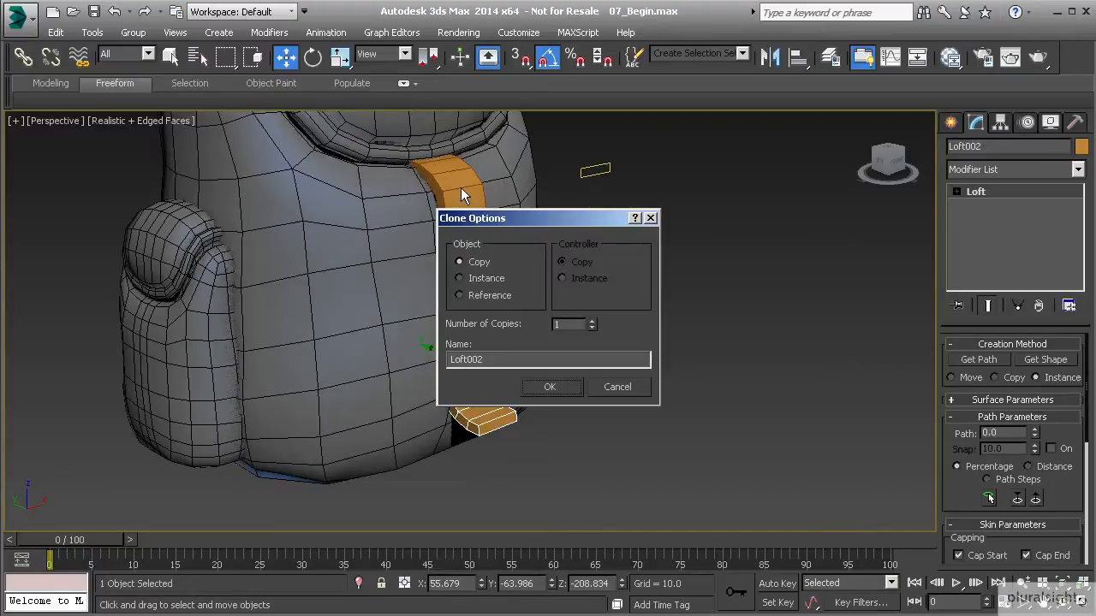
pyautogui.click(555, 387)
pyautogui.keyDown('alt'); pyautogui.moveTo(497, 364); pyautogui.dragTo(528, 336, button='middle'); pyautogui.keyUp('alt')
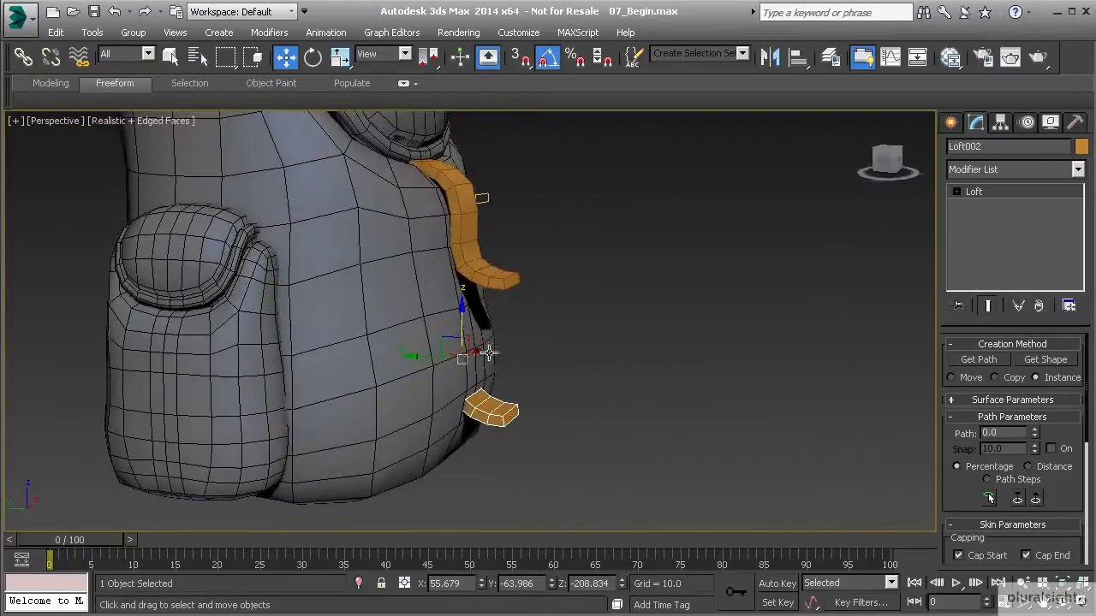
# Step: Show the cloned strap in a wireframe Left view and enter vertex editing of its path line
pyautogui.press('l')
pyautogui.scroll(3, 450, 379)
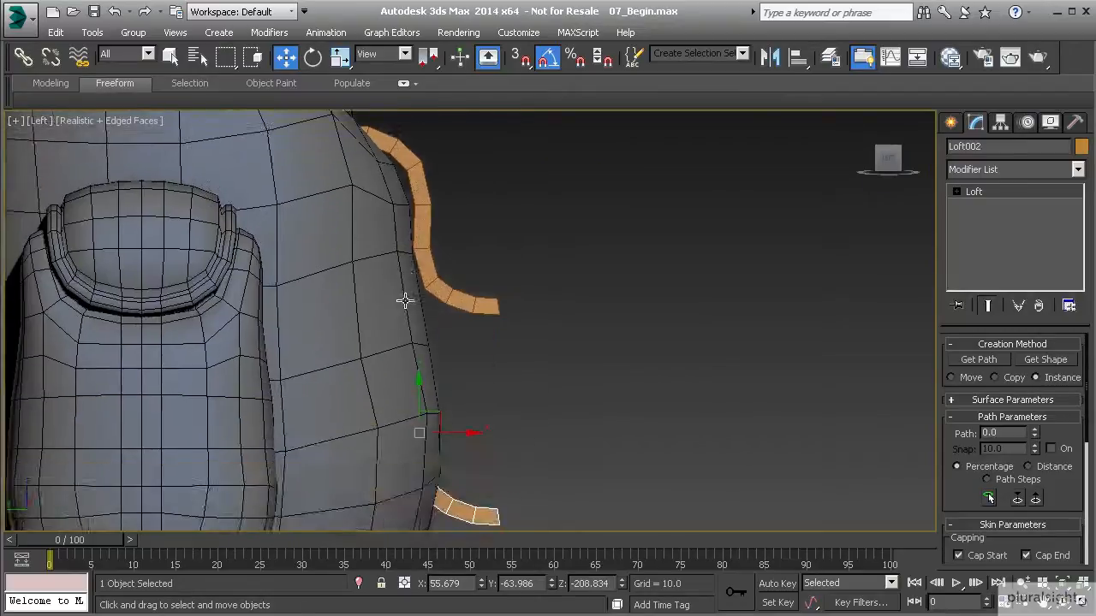
pyautogui.press('F3')
pyautogui.moveTo(406, 299); pyautogui.dragTo(407, 228, button='middle')
pyautogui.click(955, 193)
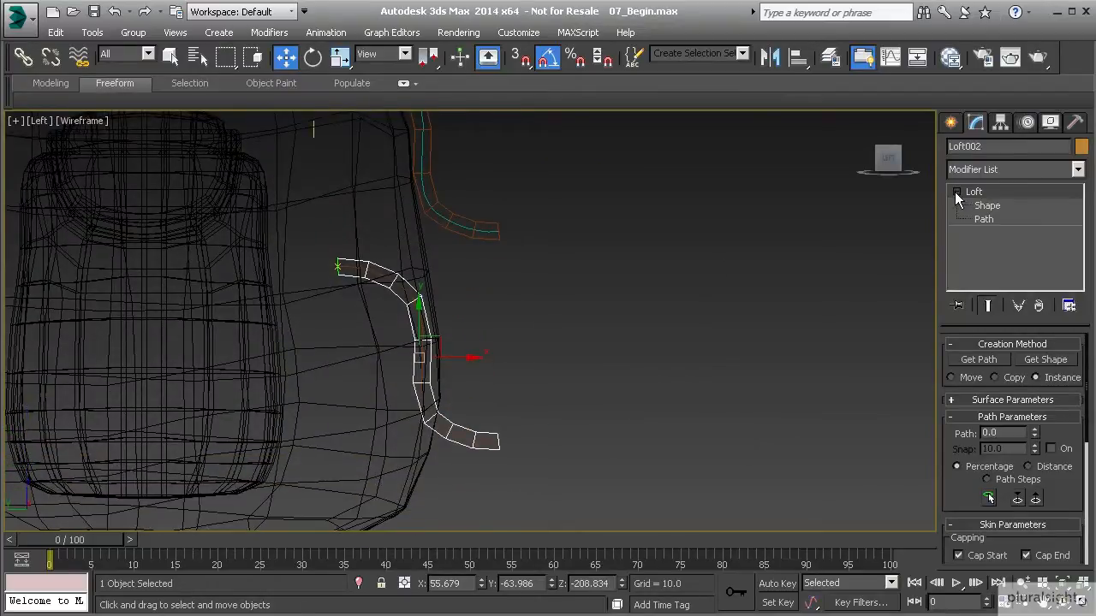
pyautogui.click(993, 220)
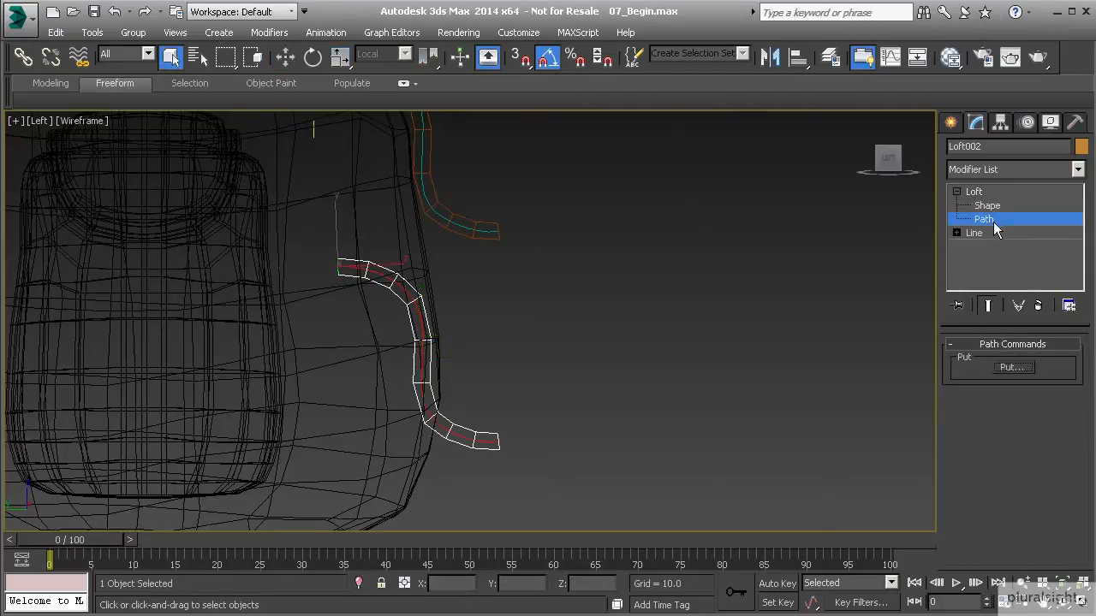
pyautogui.click(983, 232)
pyautogui.click(991, 401)
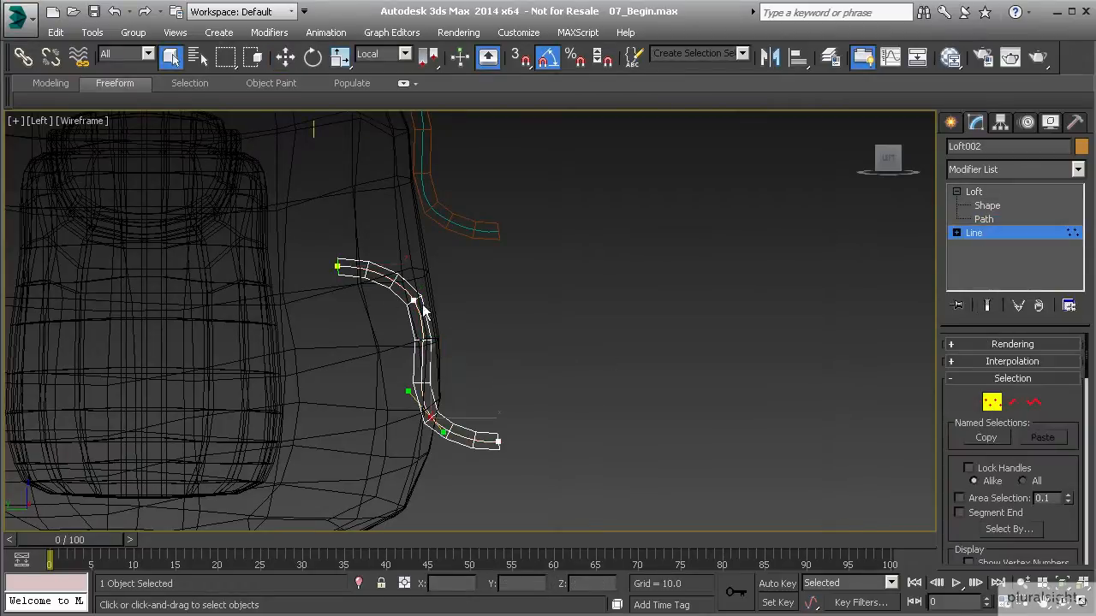
# Step: Move the lower end vertex of the cloned strap's path beneath the bag's bottom edge, to about Y -7.6, Z -324.3
pyautogui.moveTo(403, 337); pyautogui.dragTo(385, 275, button='middle')
pyautogui.moveTo(517, 406); pyautogui.dragTo(517, 406)
pyautogui.moveTo(518, 406); pyautogui.dragTo(509, 352, button='middle')
pyautogui.press('w')
pyautogui.moveTo(503, 348); pyautogui.dragTo(579, 309)
pyautogui.scroll(5, 351, 420)
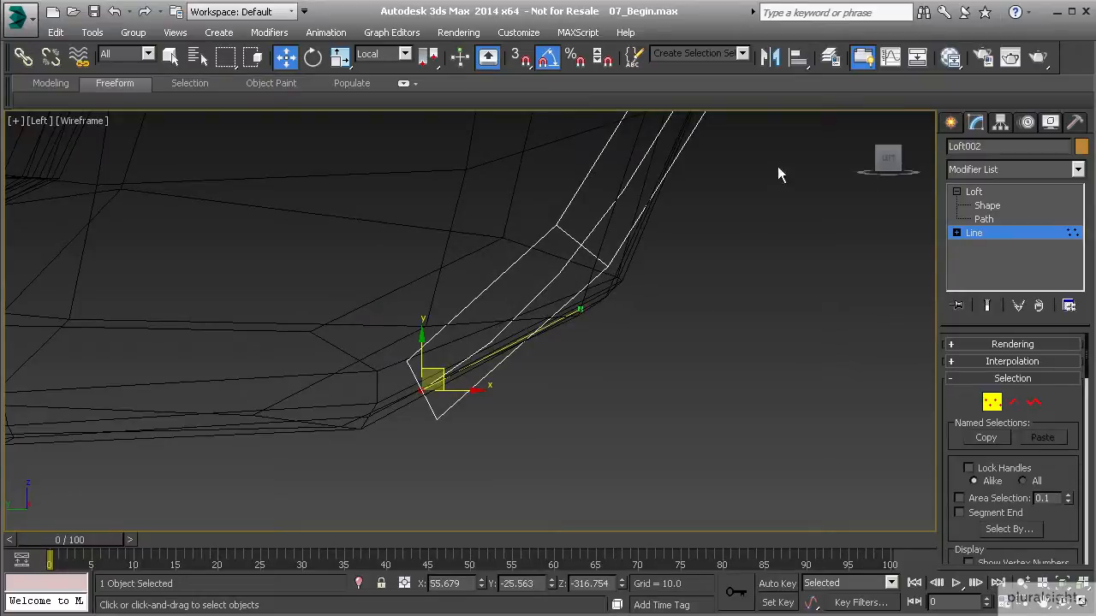
pyautogui.moveTo(422, 390); pyautogui.dragTo(321, 418)
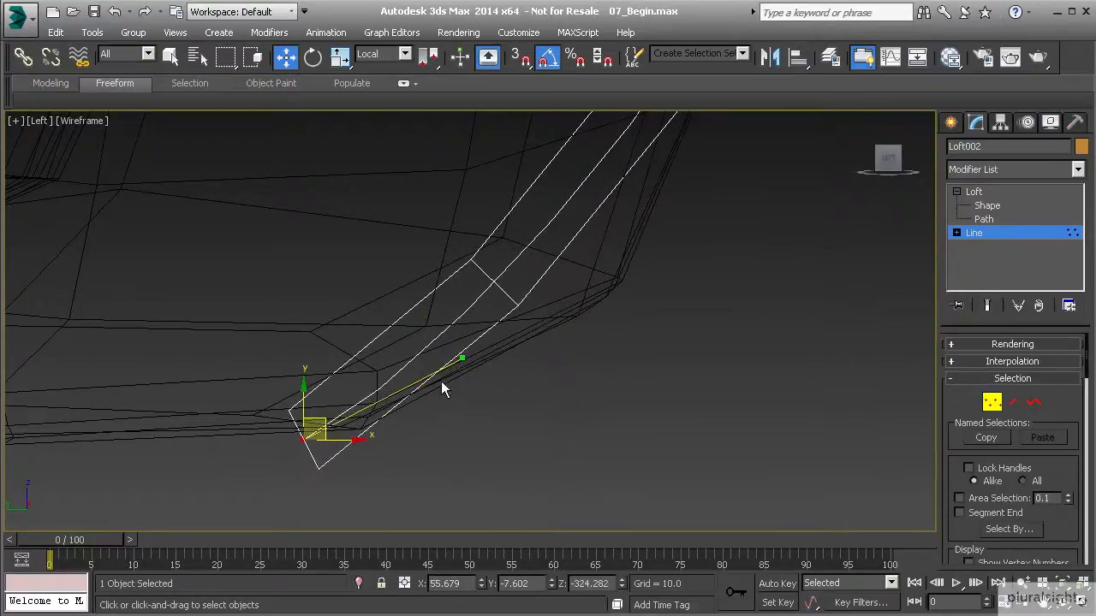
# Step: Adjust the tangent of the strap path's bottom end and reshape the neighbouring vertex so the bend wraps around the bag's lower corner
pyautogui.moveTo(460, 359); pyautogui.dragTo(569, 446)
pyautogui.moveTo(581, 292); pyautogui.dragTo(470, 383, button='middle')
pyautogui.scroll(-1, 470, 383)
pyautogui.scroll(-1, 470, 381)
pyautogui.moveTo(499, 293); pyautogui.dragTo(471, 345, button='middle')
pyautogui.moveTo(472, 234); pyautogui.dragTo(517, 282)
pyautogui.moveTo(522, 232); pyautogui.dragTo(511, 363)
pyautogui.moveTo(445, 334); pyautogui.dragTo(516, 344)
# Step: Move the path's upper middle vertex outward along the bag's front surface and adjust its lower tangent handle
pyautogui.moveTo(475, 176); pyautogui.dragTo(438, 290, button='middle')
pyautogui.moveTo(428, 237); pyautogui.dragTo(434, 298, button='middle')
pyautogui.scroll(-2, 434, 298)
pyautogui.click(439, 220)
pyautogui.moveTo(462, 214); pyautogui.dragTo(502, 238)
pyautogui.moveTo(518, 305); pyautogui.dragTo(497, 330)
# Step: Place the path's top end vertex just outside the bag's front, at about Y -75.8, Z -144.3, with its tangent handle pointing down
pyautogui.moveTo(310, 153); pyautogui.dragTo(359, 184)
pyautogui.moveTo(362, 181); pyautogui.dragTo(352, 274, button='middle')
pyautogui.moveTo(342, 248); pyautogui.dragTo(363, 310)
pyautogui.scroll(3, 483, 252)
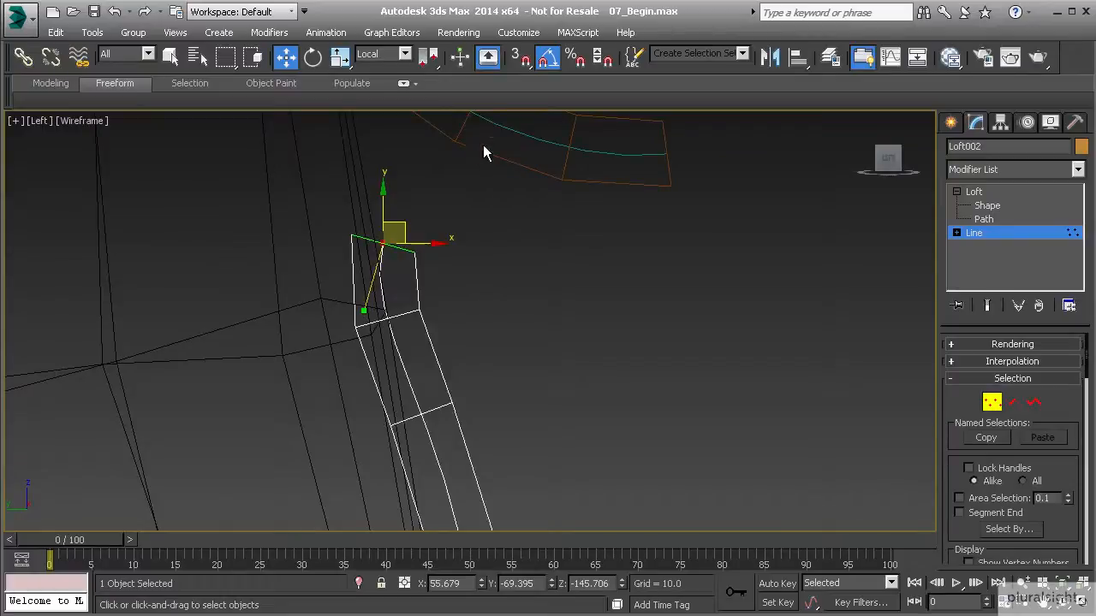
pyautogui.moveTo(422, 233); pyautogui.dragTo(413, 236, button='middle')
pyautogui.moveTo(393, 230); pyautogui.dragTo(433, 222)
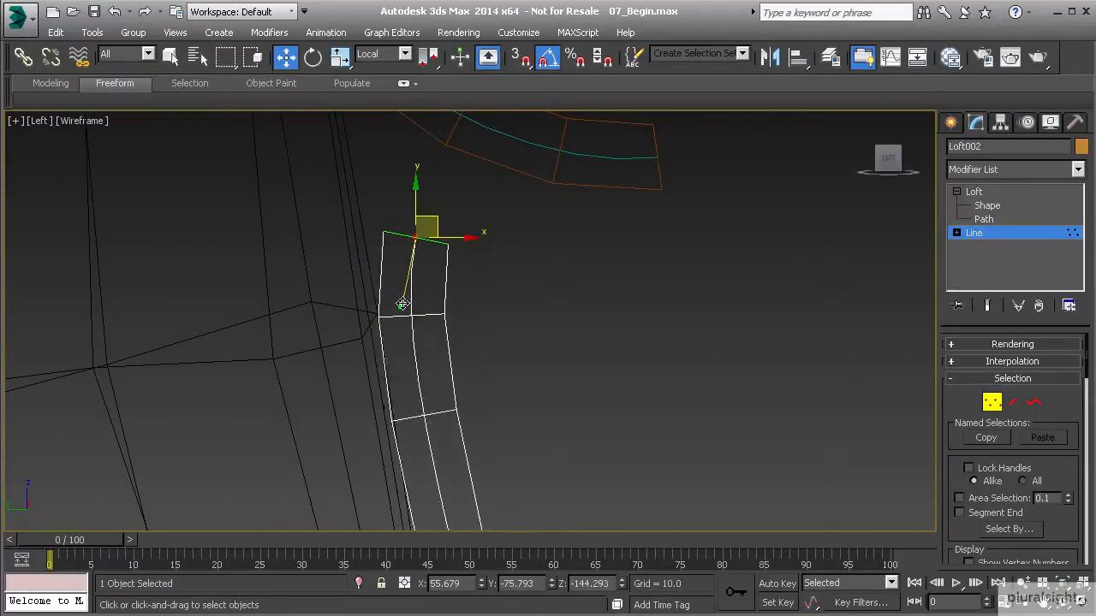
pyautogui.moveTo(382, 280); pyautogui.dragTo(383, 230, button='middle')
pyautogui.scroll(-5, 420, 443)
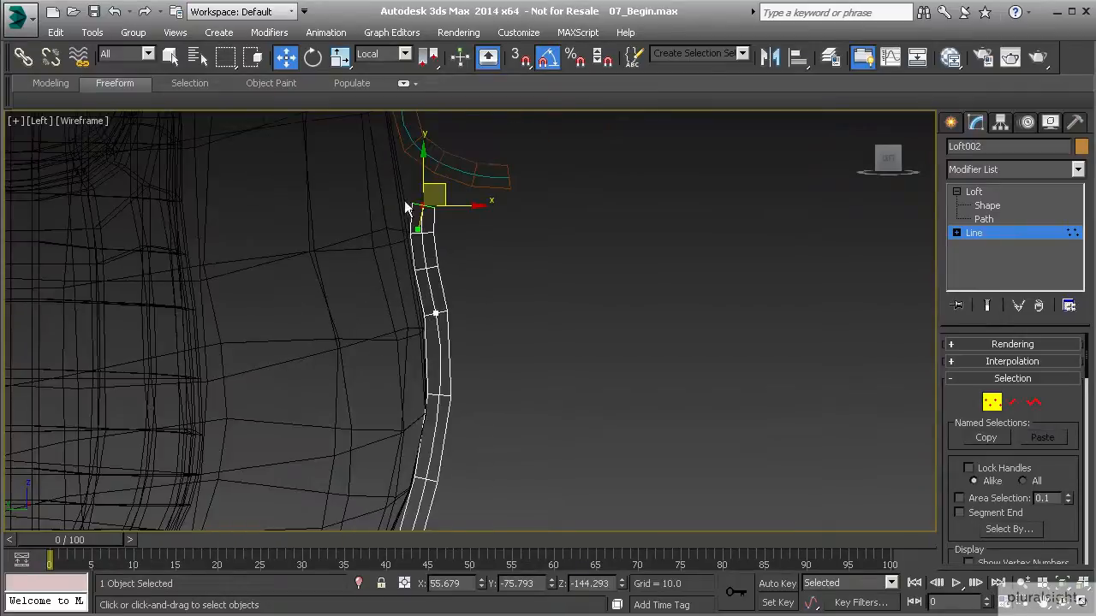
# Step: Move the path's upper middle vertex down and outward to about Y -82.3, Z -204.7
pyautogui.moveTo(426, 405); pyautogui.dragTo(427, 317, button='middle')
pyautogui.click(438, 221)
pyautogui.moveTo(450, 238); pyautogui.dragTo(451, 310, button='middle')
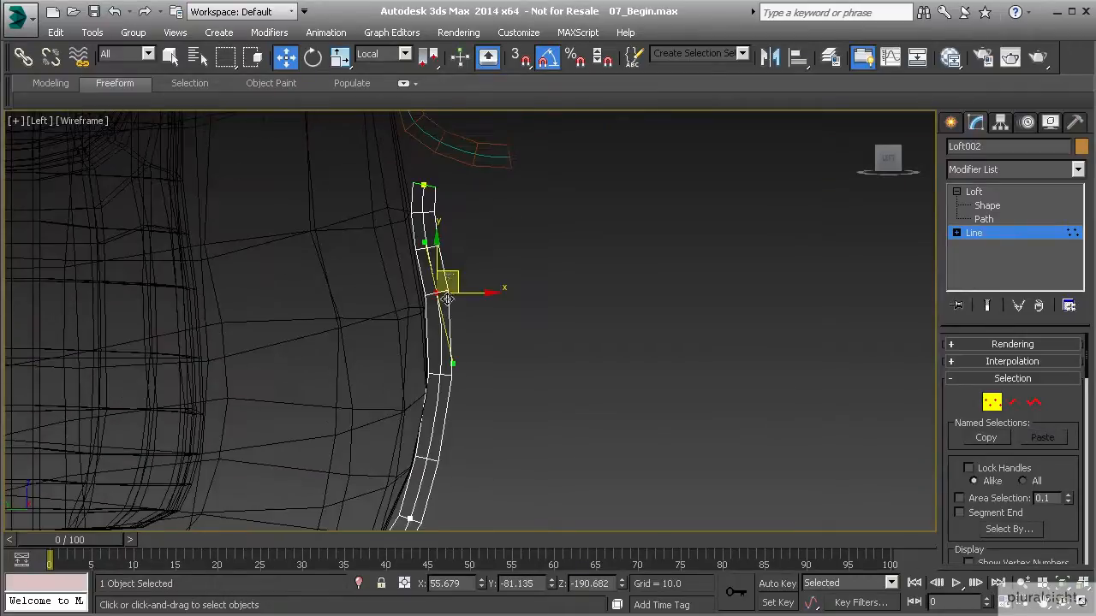
pyautogui.moveTo(451, 268); pyautogui.dragTo(460, 334)
pyautogui.moveTo(405, 512); pyautogui.dragTo(409, 392, button='middle')
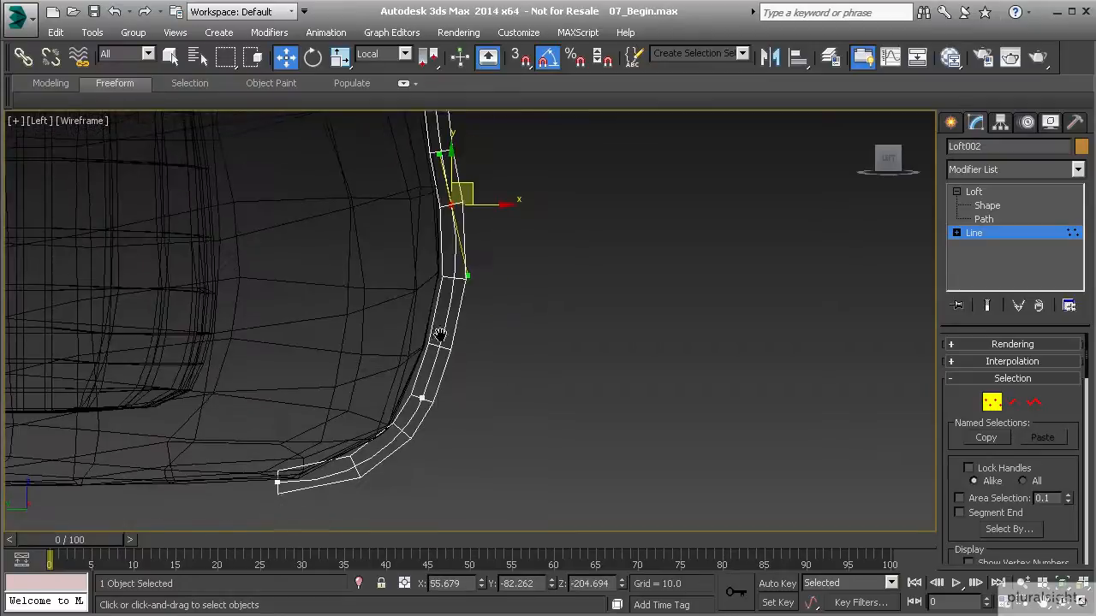
# Step: Position the path's lower middle vertex near the bag's bottom corner at about Y -71.2, Z -280.7 and adjust its upper tangent handle
pyautogui.click(422, 397)
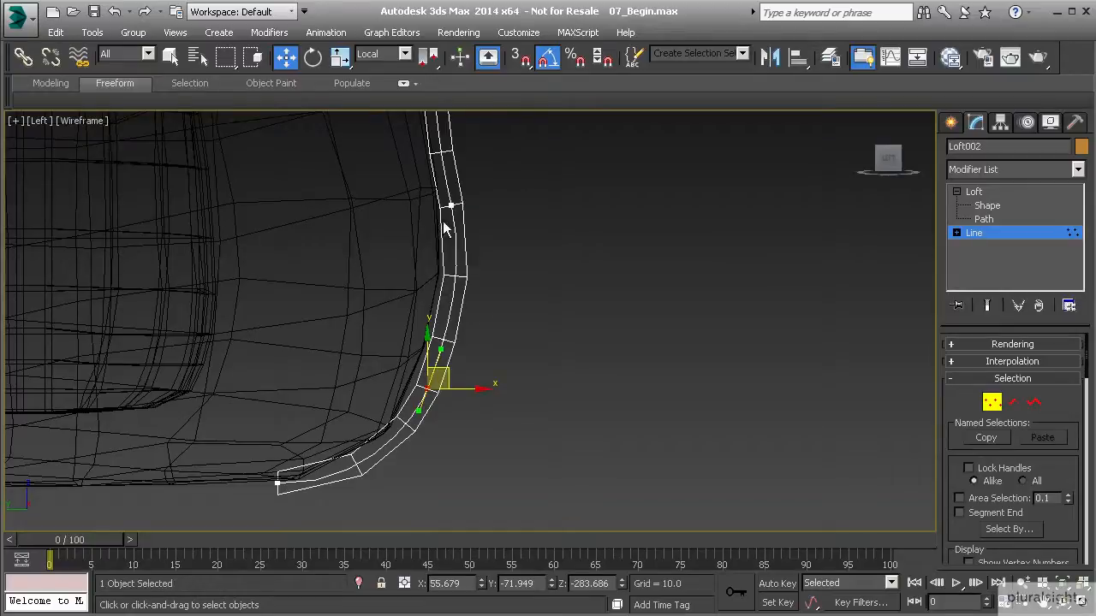
pyautogui.moveTo(445, 229); pyautogui.dragTo(450, 292, button='middle')
pyautogui.moveTo(444, 431); pyautogui.dragTo(451, 377, button='middle')
pyautogui.moveTo(457, 379); pyautogui.dragTo(520, 294)
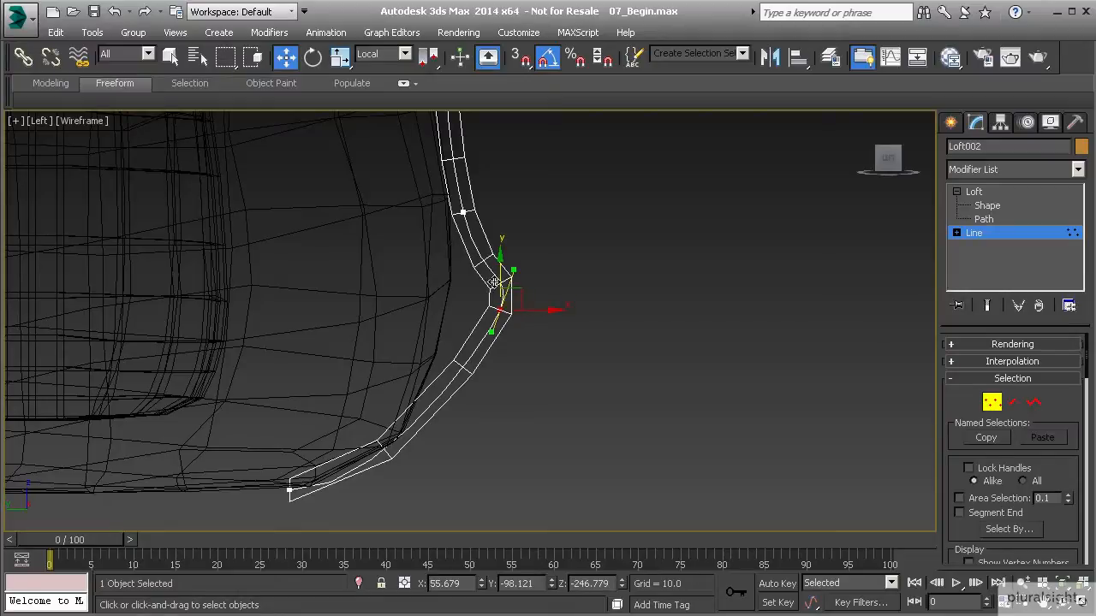
pyautogui.moveTo(499, 291); pyautogui.dragTo(437, 387)
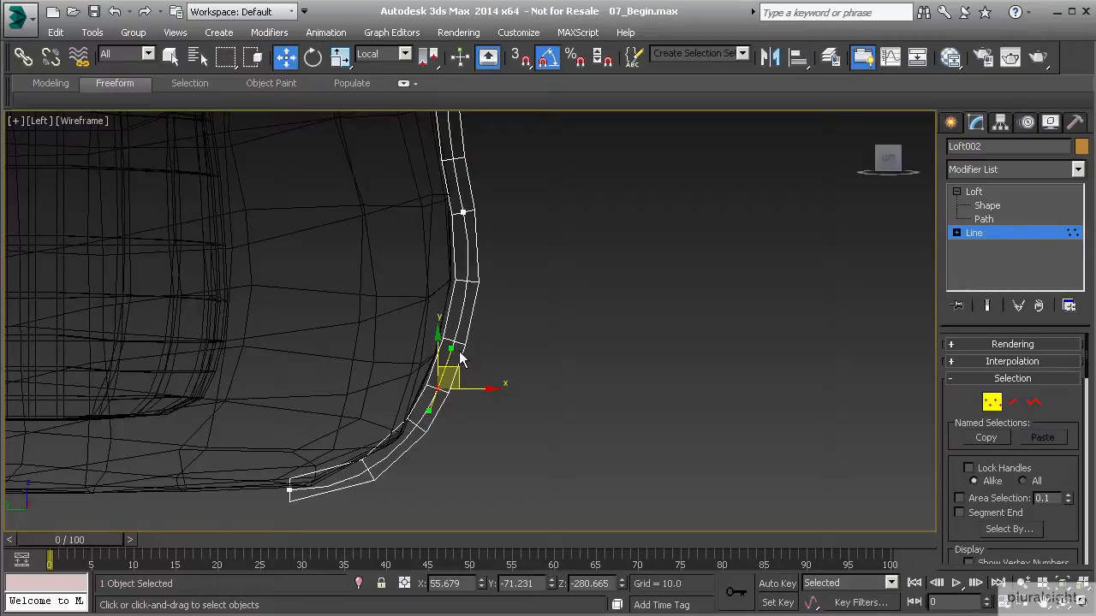
pyautogui.moveTo(452, 351)
pyautogui.mouseDown()
pyautogui.moveTo(466, 332)
pyautogui.moveTo(461, 340)
pyautogui.mouseUp()
# Step: Pull the upper middle vertex's lower tangent handle slightly toward the bag
pyautogui.moveTo(461, 208); pyautogui.dragTo(447, 313, button='middle')
pyautogui.click(454, 269)
pyautogui.moveTo(463, 383)
pyautogui.mouseDown()
pyautogui.moveTo(463, 393)
pyautogui.moveTo(459, 381)
pyautogui.mouseUp()
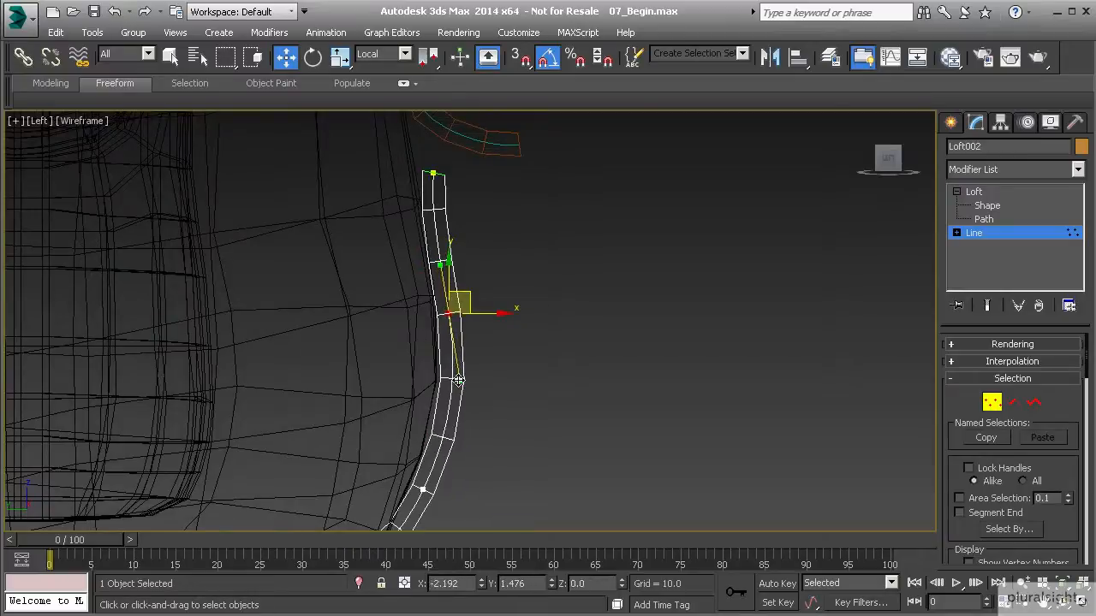
# Step: Lengthen the top end vertex's tangent handle downward, nudge the upper middle vertex slightly down, and clear the vertex selection
pyautogui.moveTo(434, 173); pyautogui.dragTo(452, 212, button='middle')
pyautogui.click(431, 156)
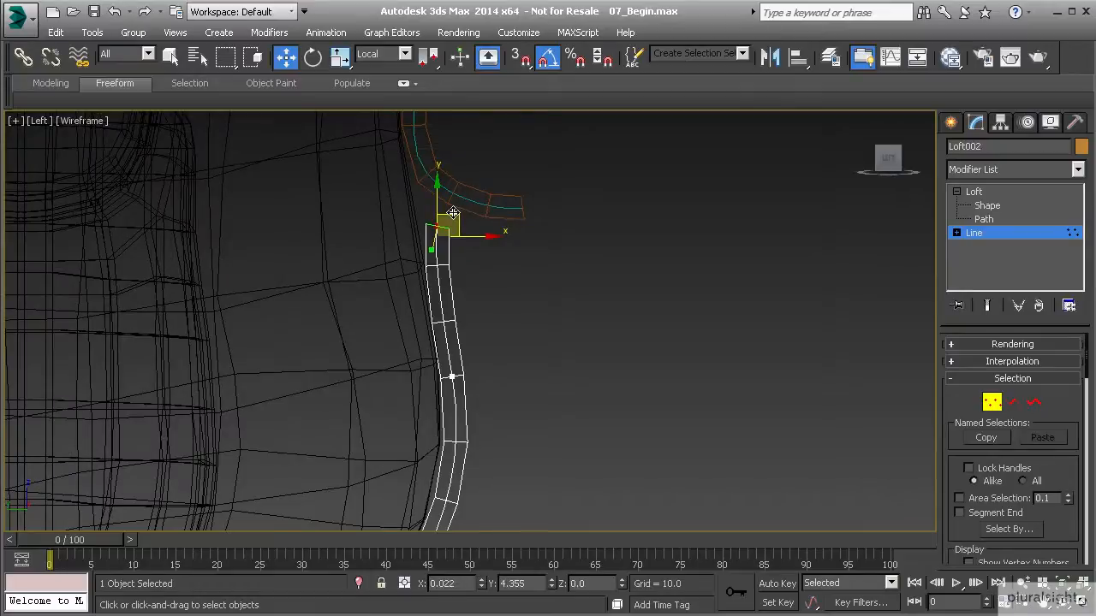
pyautogui.moveTo(431, 250); pyautogui.dragTo(430, 276)
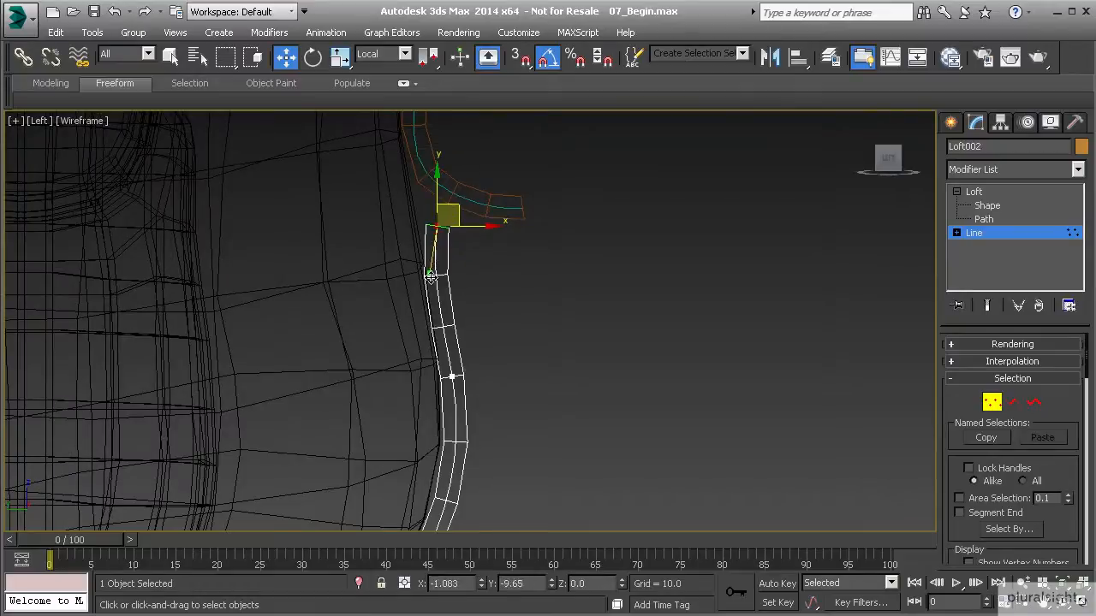
pyautogui.click(452, 376)
pyautogui.moveTo(468, 362); pyautogui.dragTo(466, 373)
pyautogui.click(495, 334)
# Step: Switch to shaded display with edged faces and examine how both straps sit against the whole backpack from an angled view
pyautogui.scroll(-3, 494, 333)
pyautogui.moveTo(493, 329); pyautogui.dragTo(486, 292, button='middle')
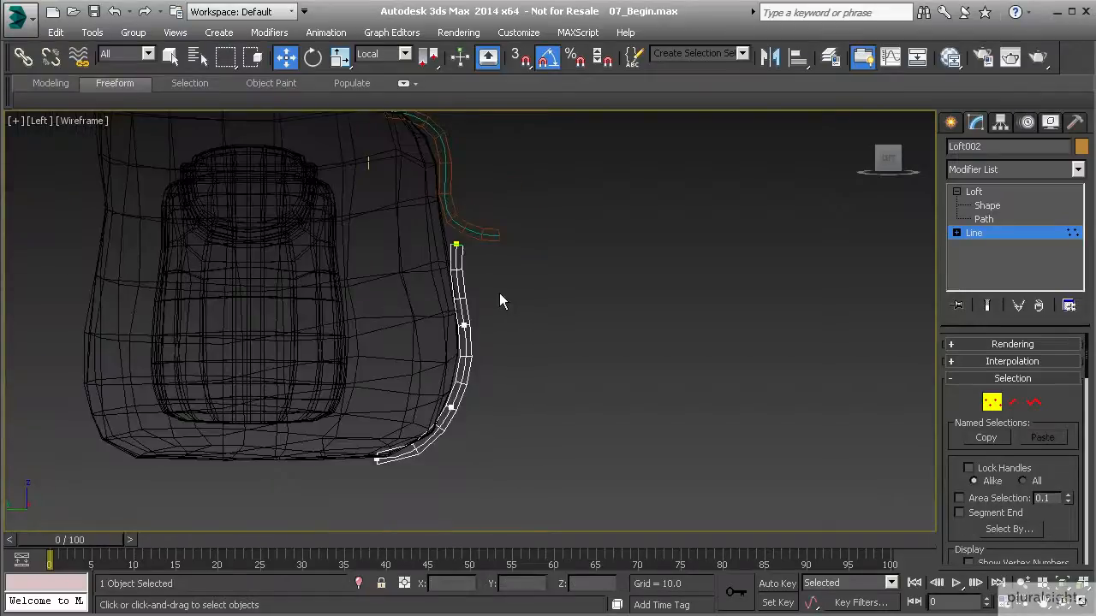
pyautogui.press('F3')
pyautogui.moveTo(552, 297)
pyautogui.keyDown('alt'); pyautogui.mouseDown(button='middle')
pyautogui.moveTo(267, 280)
pyautogui.moveTo(488, 312)
pyautogui.moveTo(466, 367)
pyautogui.mouseUp(button='middle'); pyautogui.keyUp('alt')
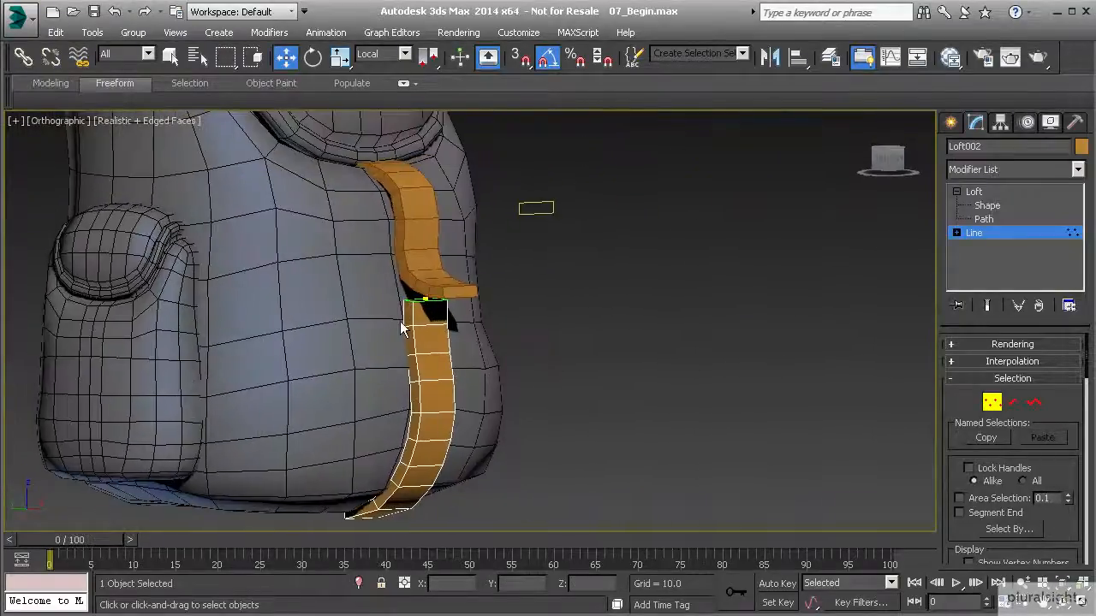
pyautogui.moveTo(430, 327); pyautogui.dragTo(484, 335, button='middle')
pyautogui.scroll(-2, 465, 344)
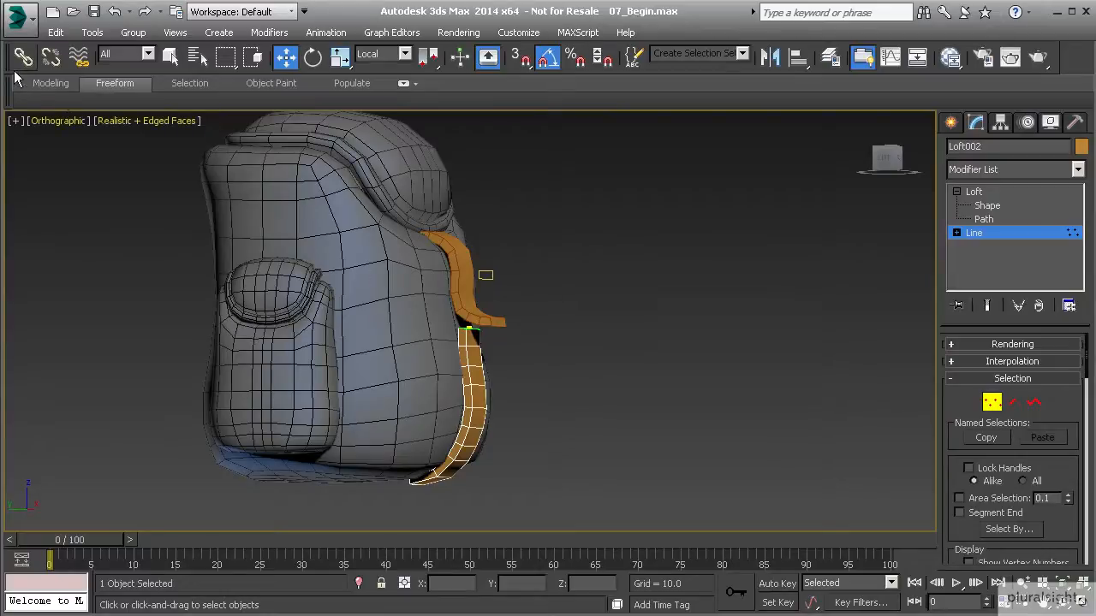
pyautogui.click(49, 85)
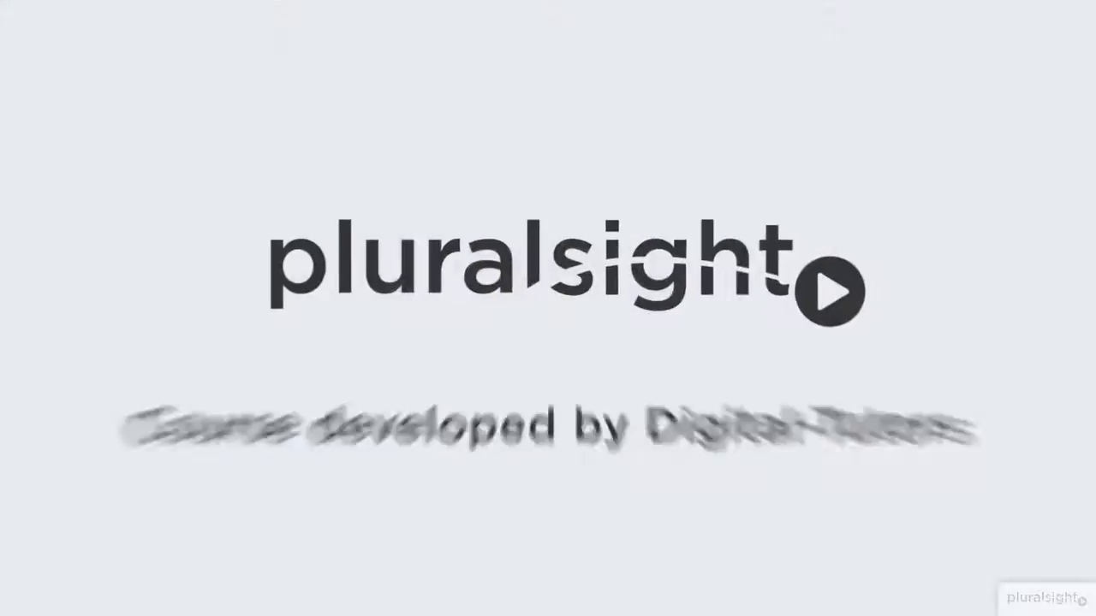